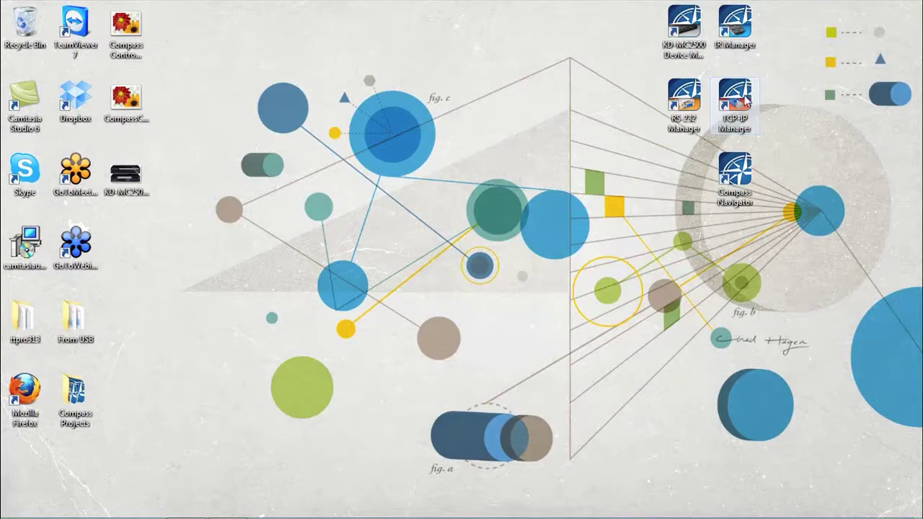
# Step: Open TCP-IP Manager from the desktop and maximize its window
pyautogui.click(745, 101)
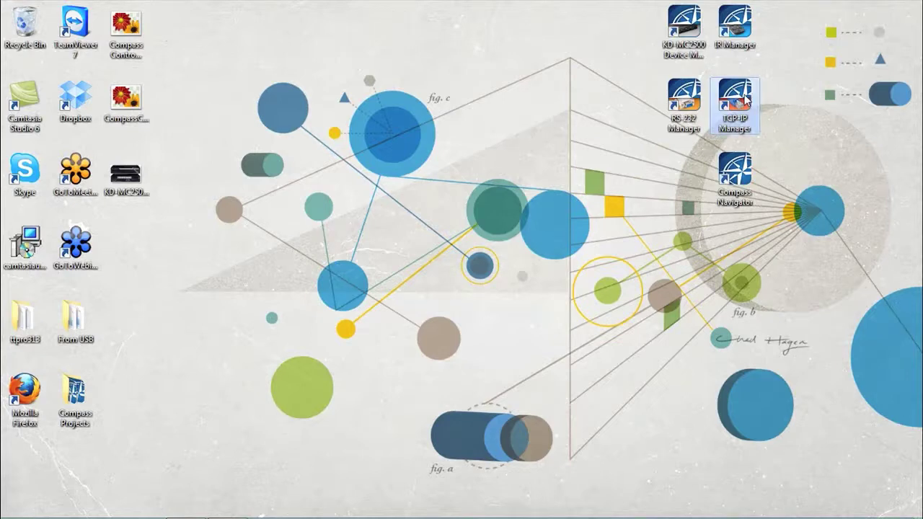
pyautogui.doubleClick(745, 101)
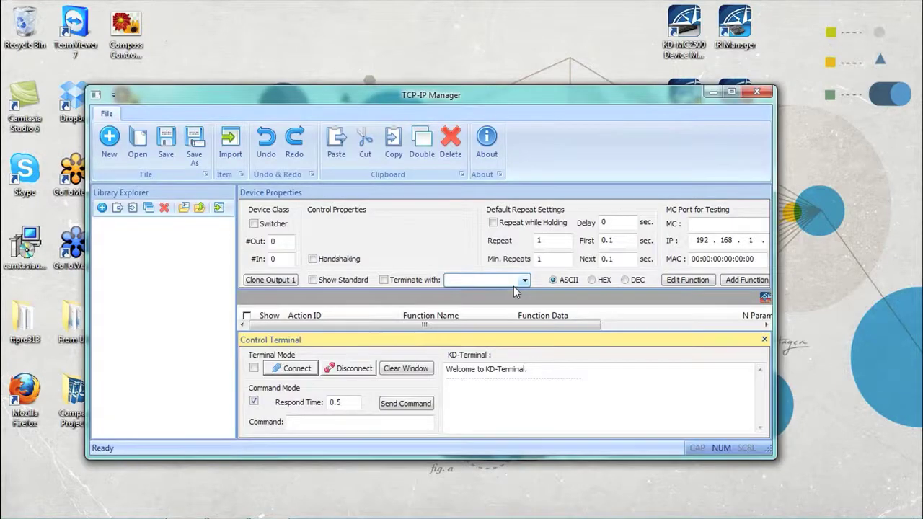
pyautogui.click(732, 93)
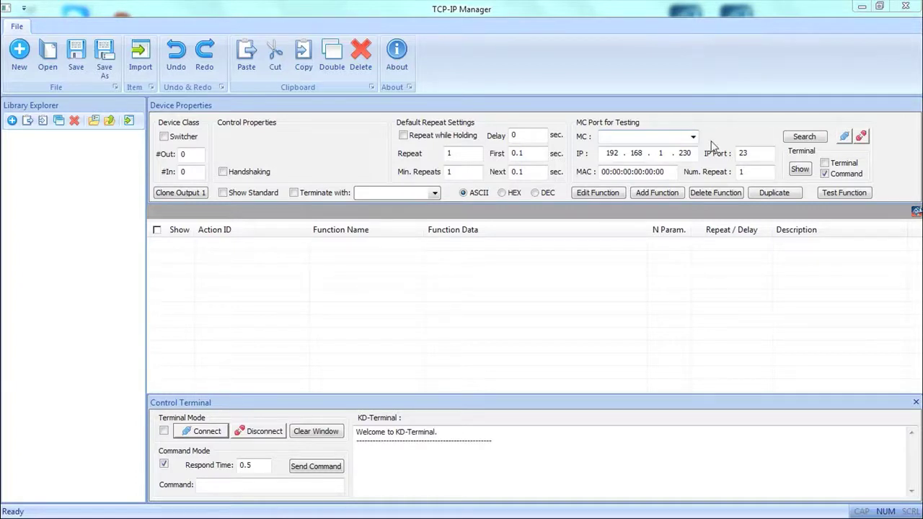
# Step: Enable Terminal mode and connect to the device at IP 192.168.1.230 on port 23
pyautogui.moveTo(694, 153); pyautogui.dragTo(678, 157)
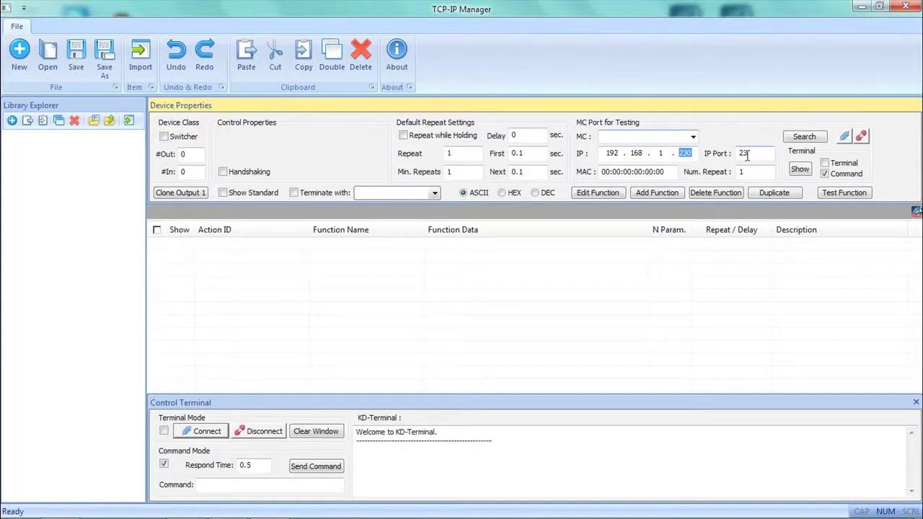
pyautogui.click(743, 157)
pyautogui.click(826, 163)
pyautogui.click(203, 437)
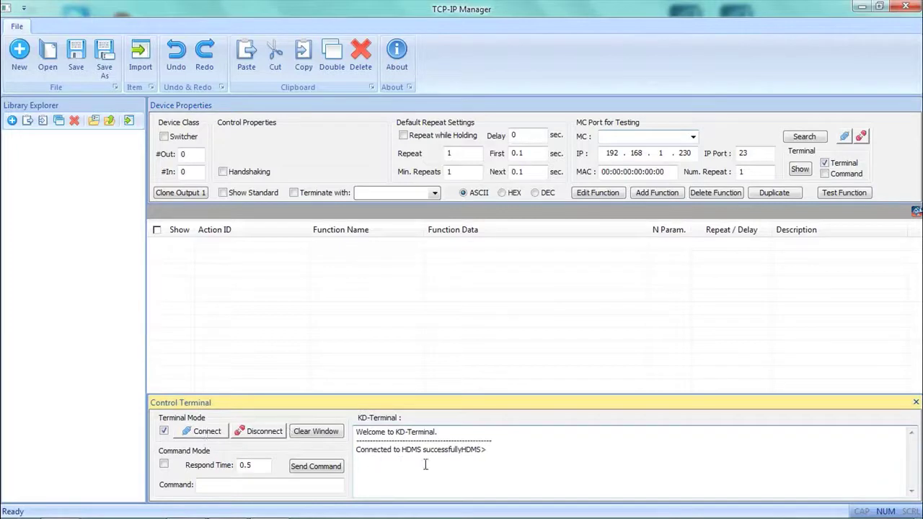
# Step: Send the command spo01si01 to the connected device
pyautogui.click(224, 485)
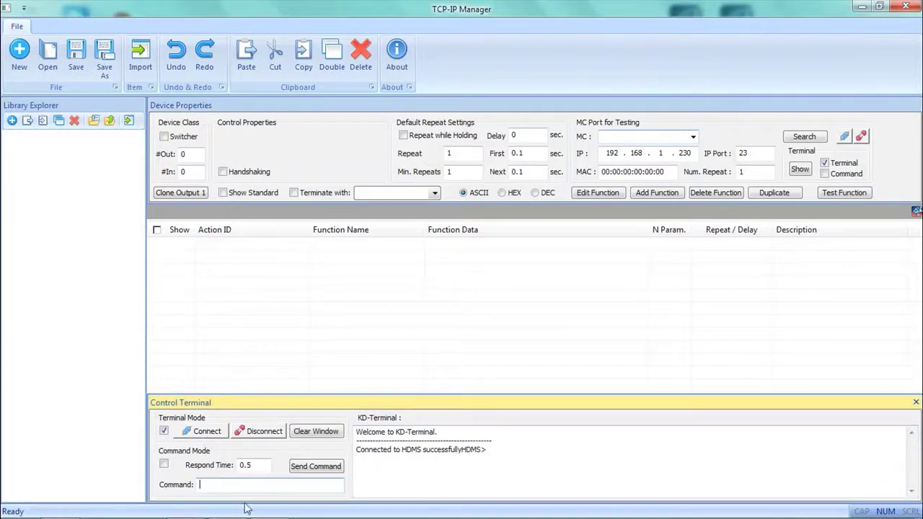
pyautogui.write('spo01si01')
pyautogui.click(339, 469)
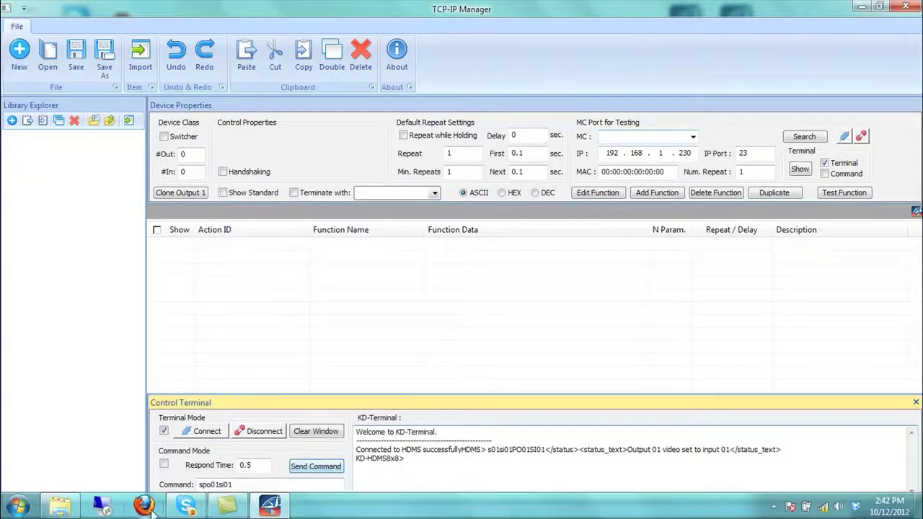
# Step: Change the terminal command to spo01si08\r\n and send it to the device
pyautogui.click(247, 487)
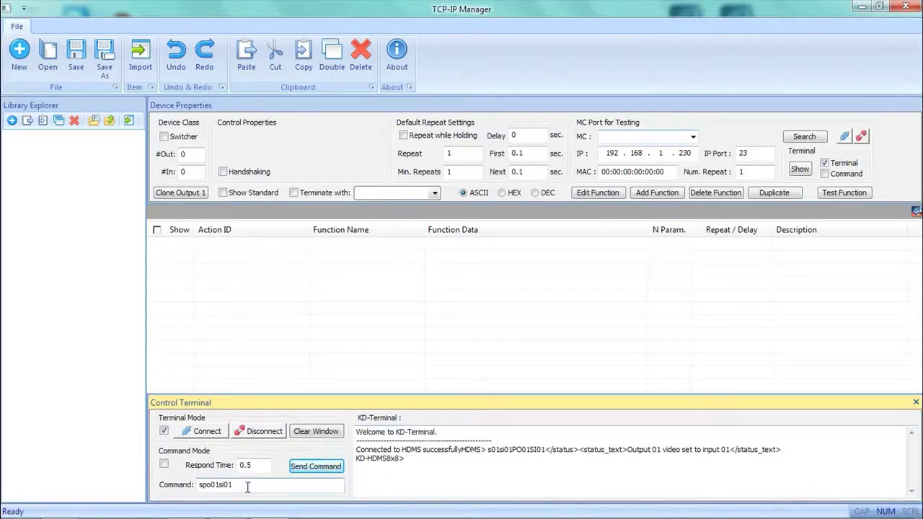
pyautogui.write('\\r\\n')
pyautogui.press('Left')
pyautogui.press('Left')
pyautogui.press('Left')
pyautogui.press('Left')
pyautogui.press('BackSpace')
pyautogui.write('8')
pyautogui.click(312, 467)
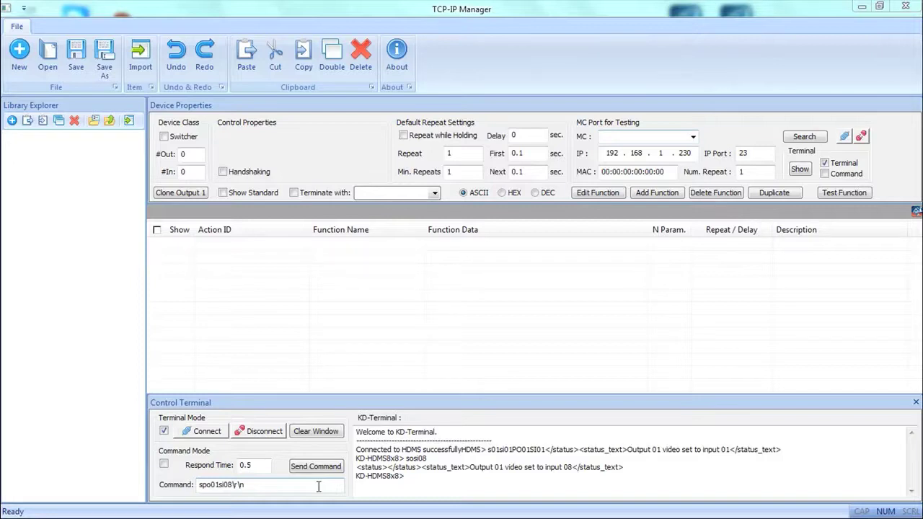
# Step: Minimize TCP-IP Manager and open a Windows Explorer window
pyautogui.click(861, 6)
pyautogui.moveTo(72, 516)
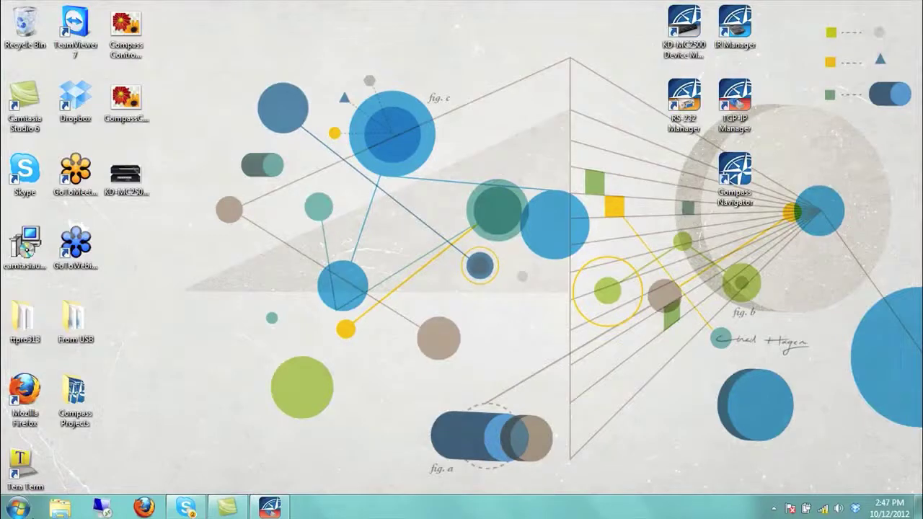
pyautogui.click(74, 511)
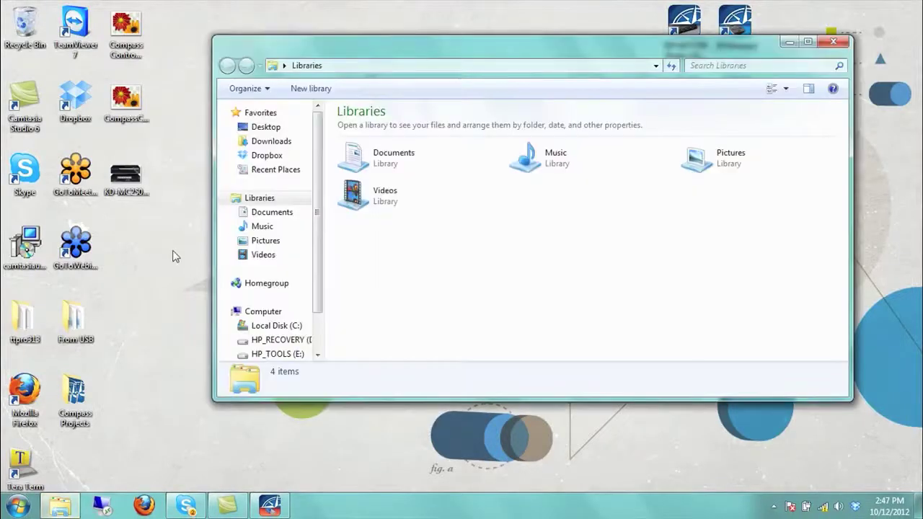
pyautogui.doubleClick(379, 166)
pyautogui.click(369, 201)
pyautogui.doubleClick(369, 194)
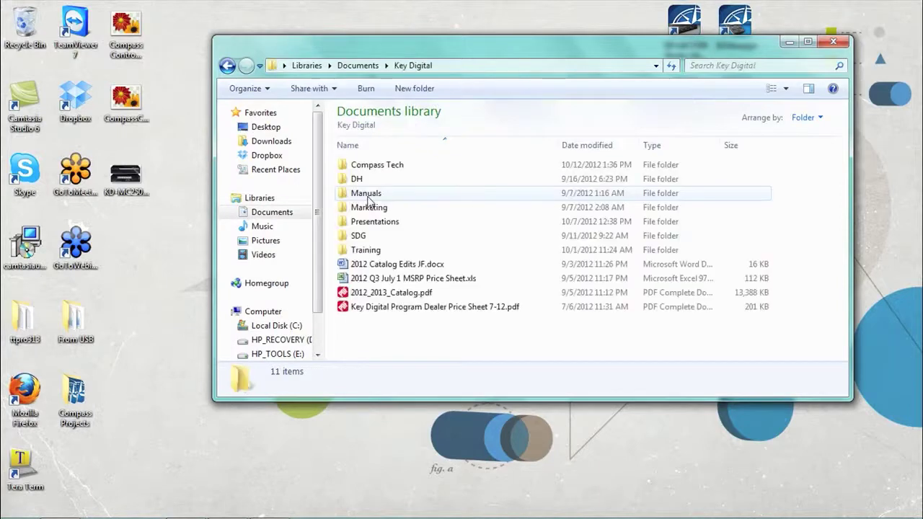
# Step: Browse to the Compass Control folder inside C:\Program Files\Key Digital
pyautogui.click(282, 327)
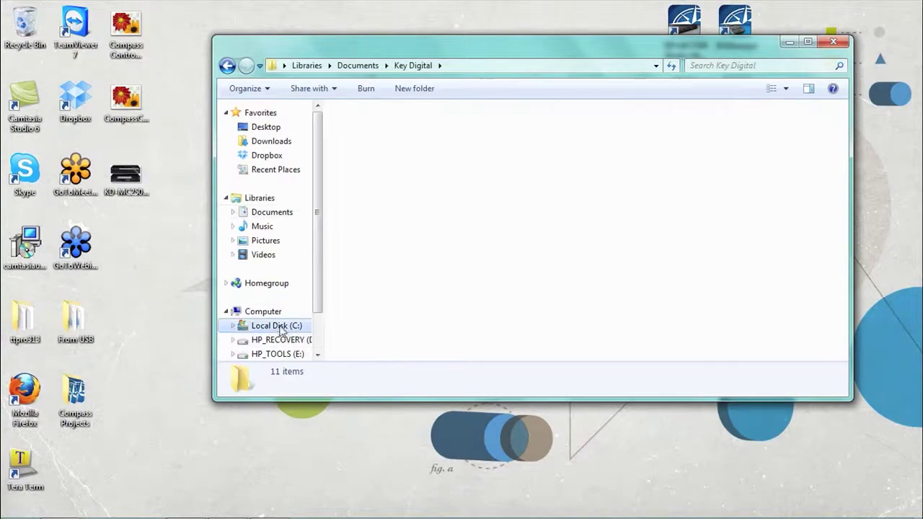
pyautogui.click(374, 201)
pyautogui.doubleClick(375, 201)
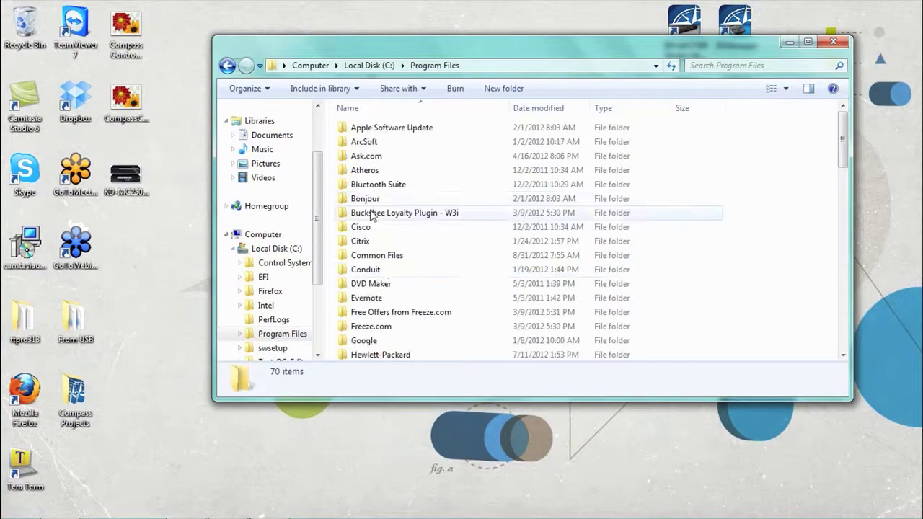
pyautogui.scroll(-2, 382, 278)
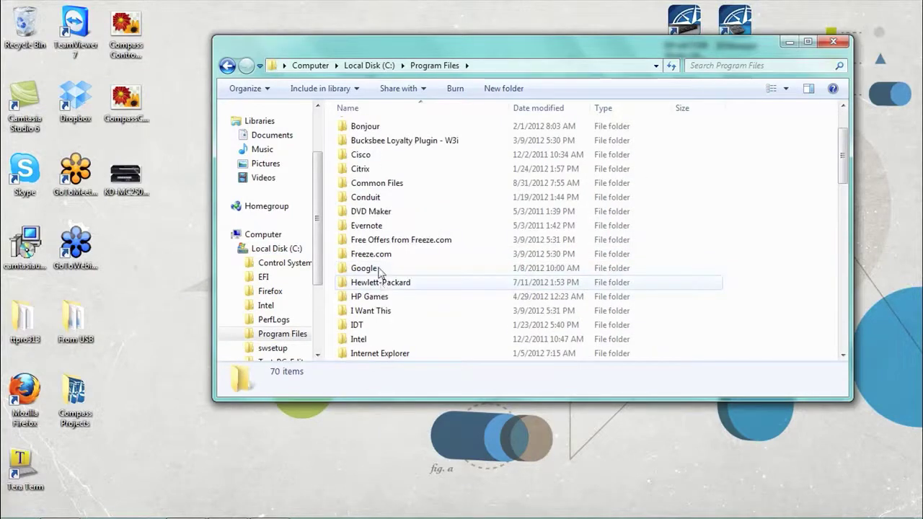
pyautogui.scroll(-3, 385, 281)
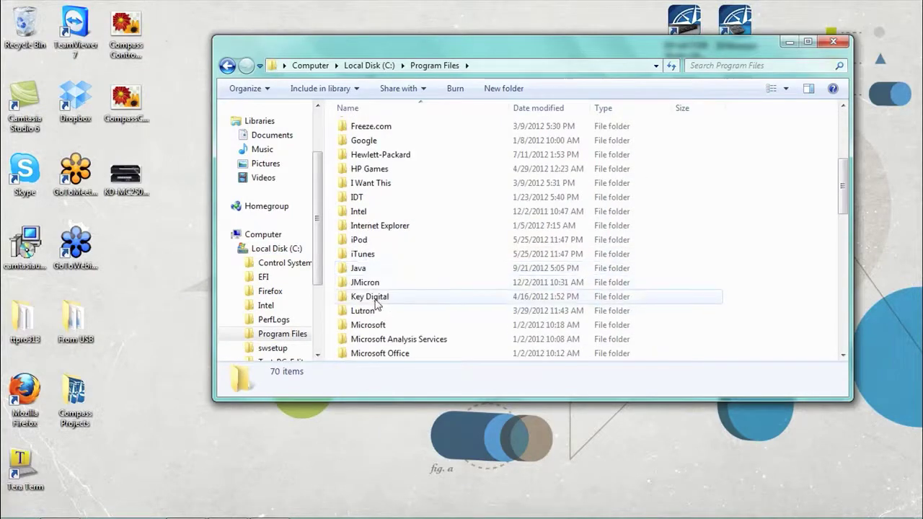
pyautogui.doubleClick(376, 303)
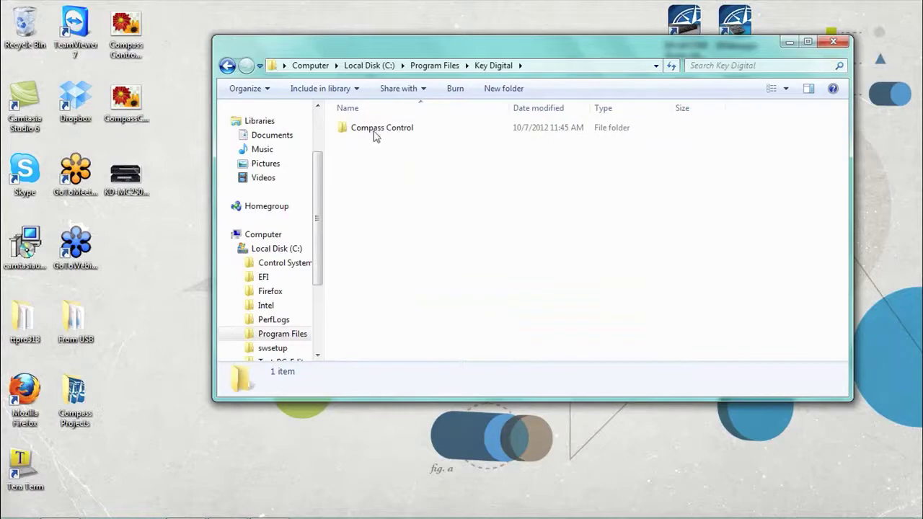
pyautogui.doubleClick(375, 136)
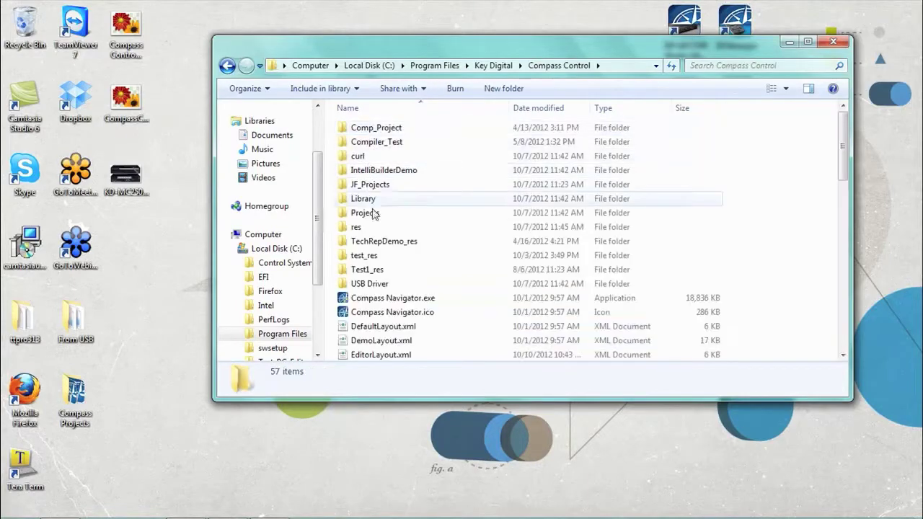
# Step: Copy the file Key Digital_RS.lib from the Library\RS232_Database folder
pyautogui.click(360, 205)
pyautogui.doubleClick(361, 202)
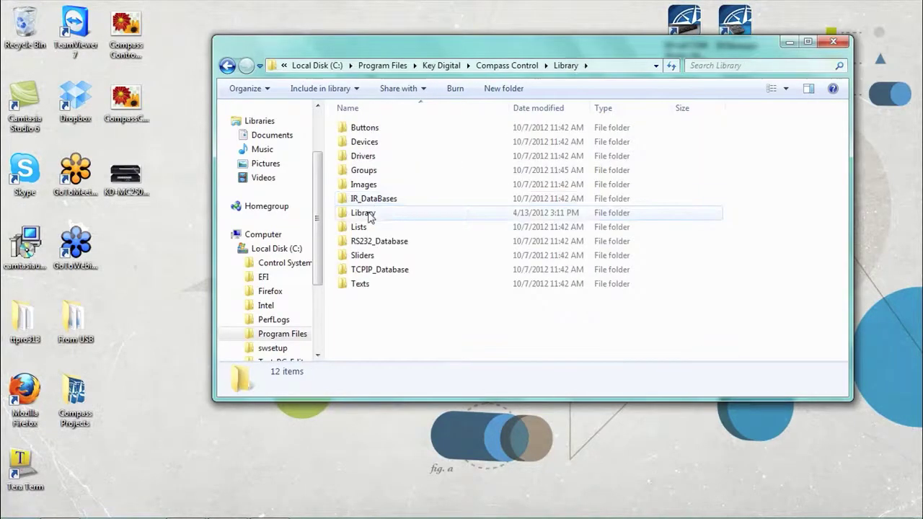
pyautogui.click(368, 246)
pyautogui.doubleClick(369, 245)
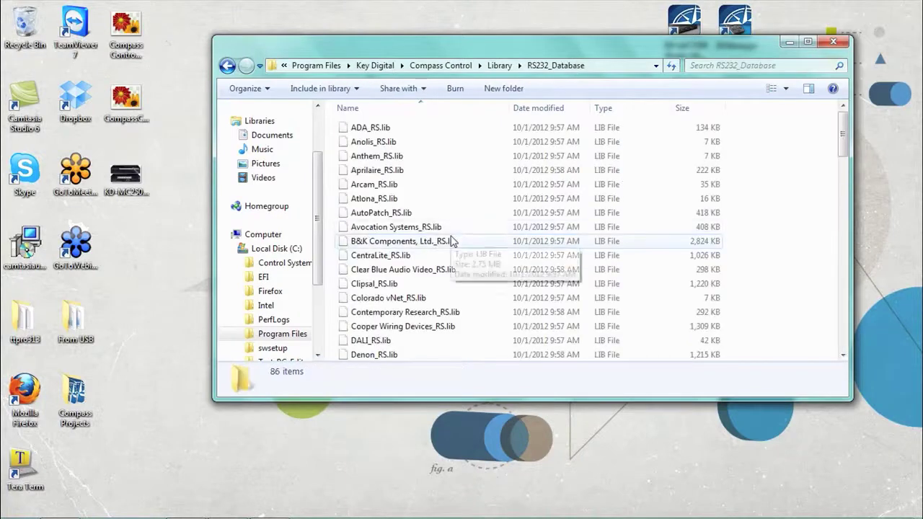
pyautogui.scroll(-10, 404, 269)
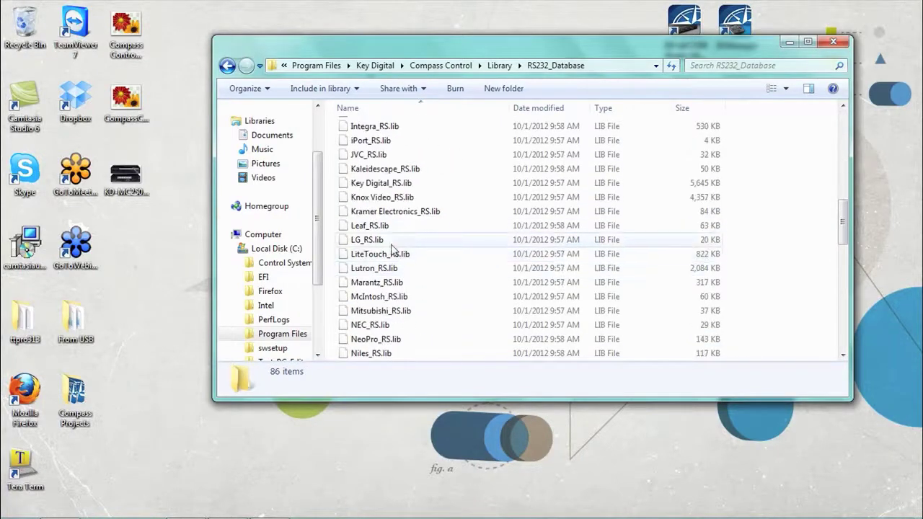
pyautogui.click(384, 185)
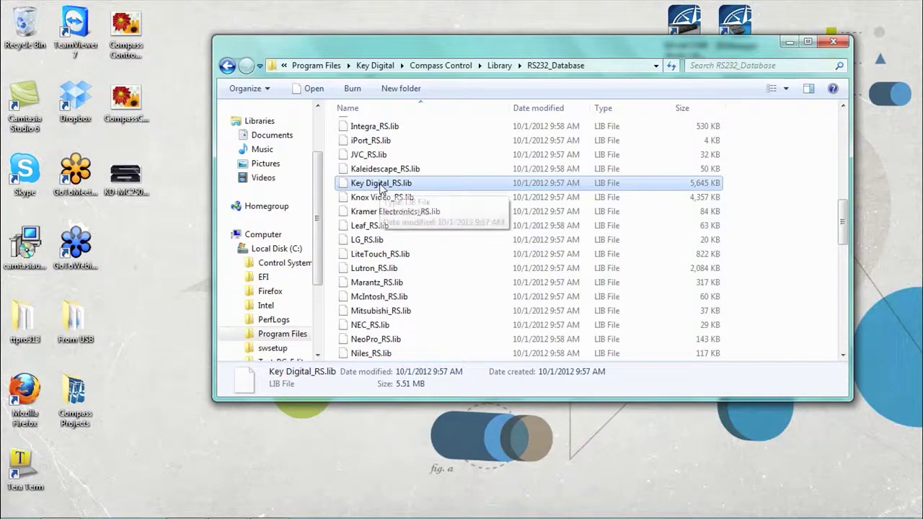
pyautogui.rightClick(381, 186)
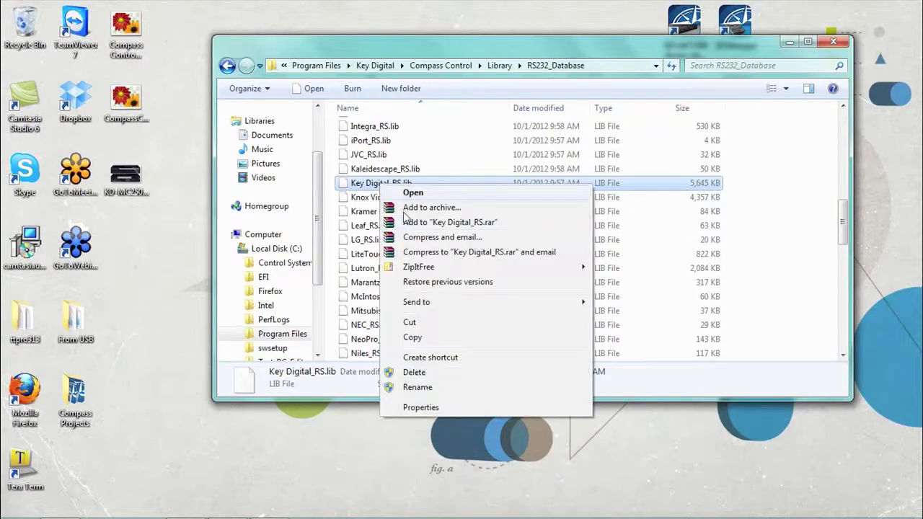
pyautogui.click(413, 337)
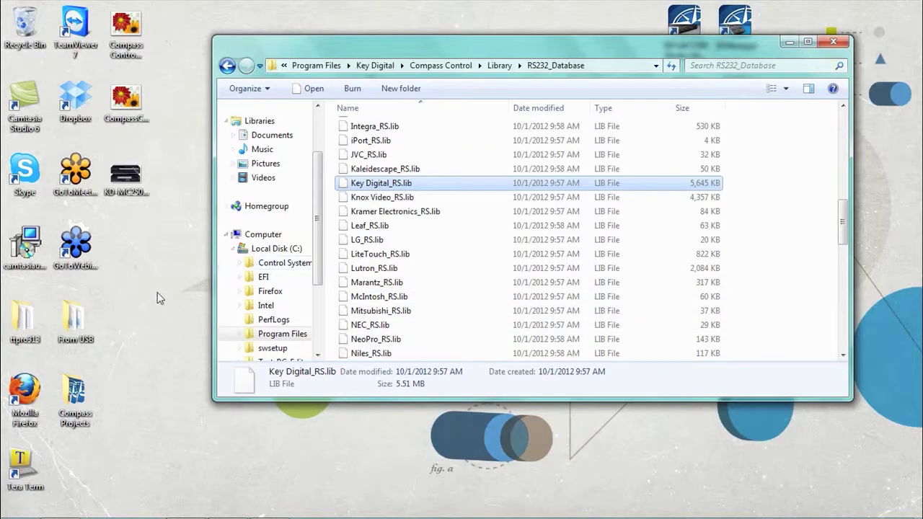
# Step: Minimize the Explorer window and paste the copied library file onto the desktop
pyautogui.rightClick(160, 298)
pyautogui.press('super+d')
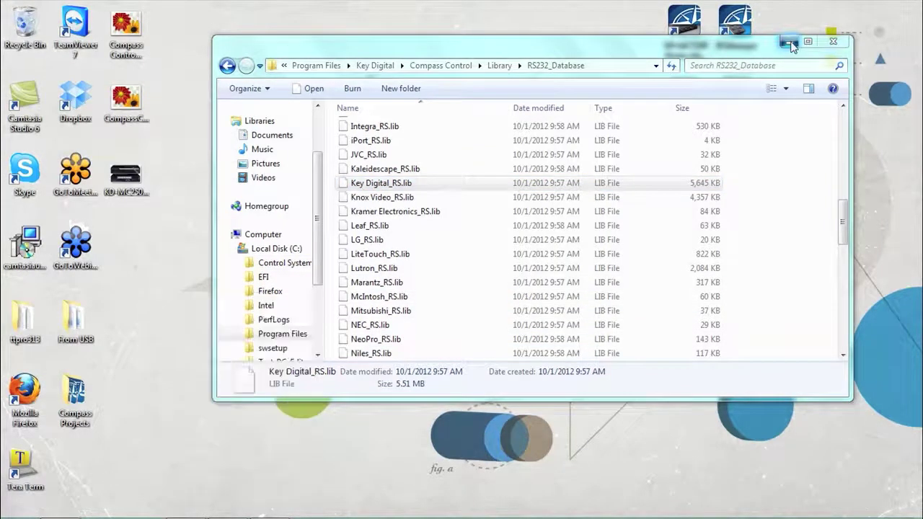
pyautogui.rightClick(184, 262)
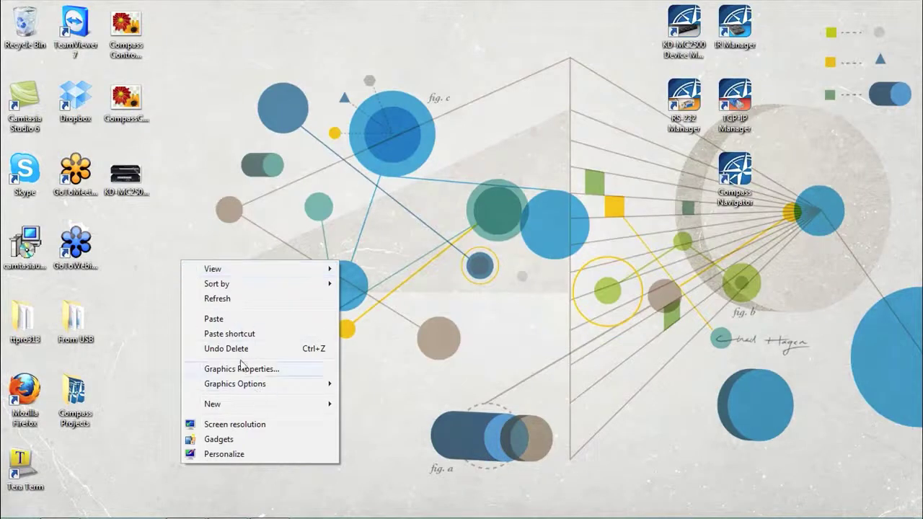
pyautogui.click(232, 320)
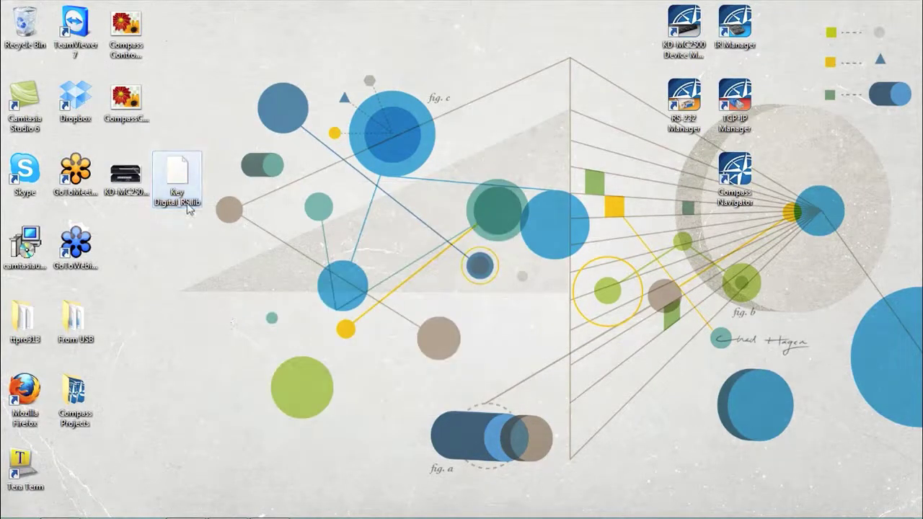
# Step: Rename the desktop copy of the library file as Key Digital_IP.lib
pyautogui.click(186, 203)
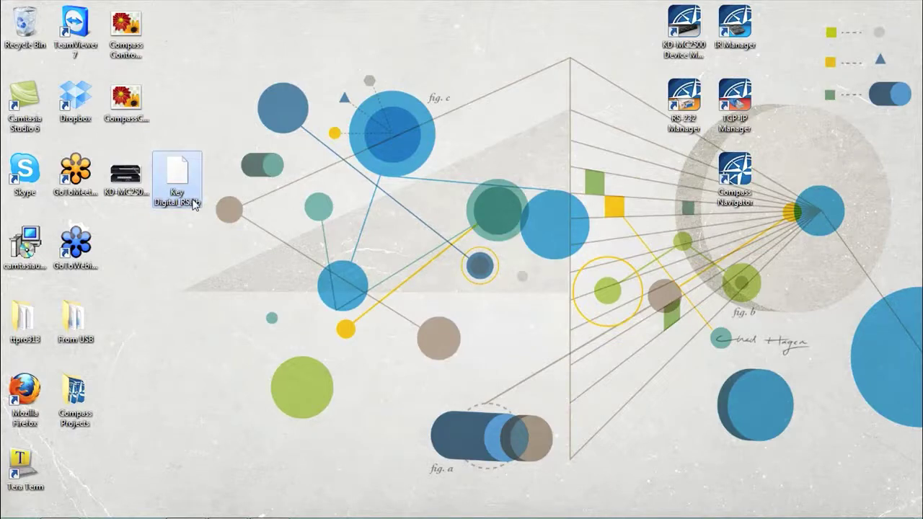
pyautogui.click(188, 204)
pyautogui.click(199, 208)
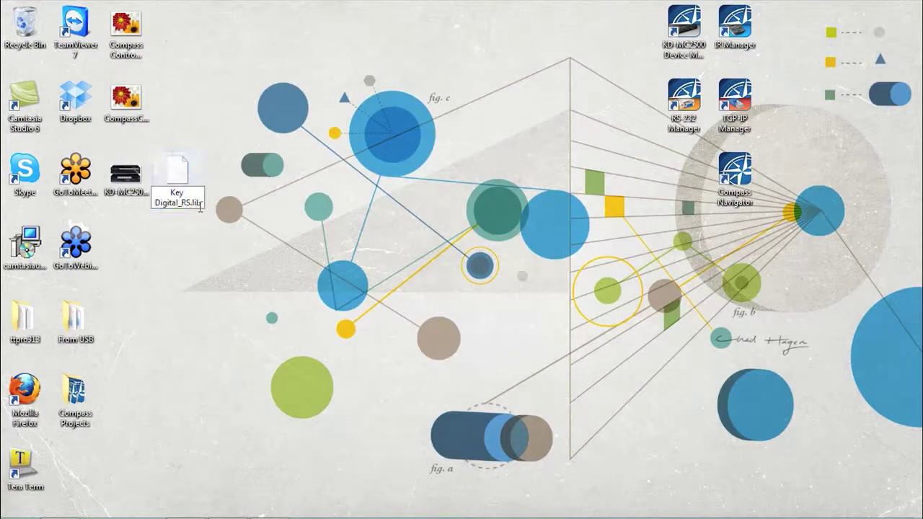
pyautogui.press('BackSpace')
pyautogui.press('BackSpace')
pyautogui.write('IP')
pyautogui.press('Return')
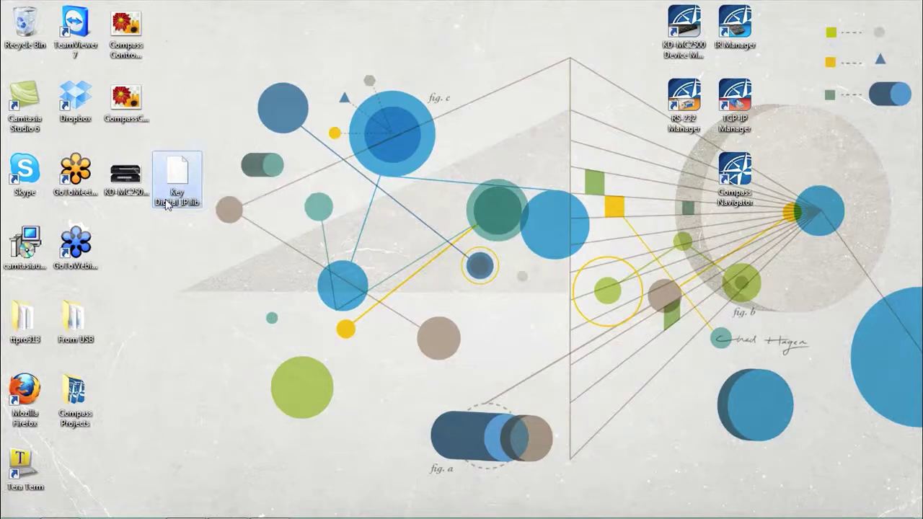
# Step: Switch to TCP-IP Manager and start creating a new library, dismissing the unavailable-location message
pyautogui.moveTo(175, 514)
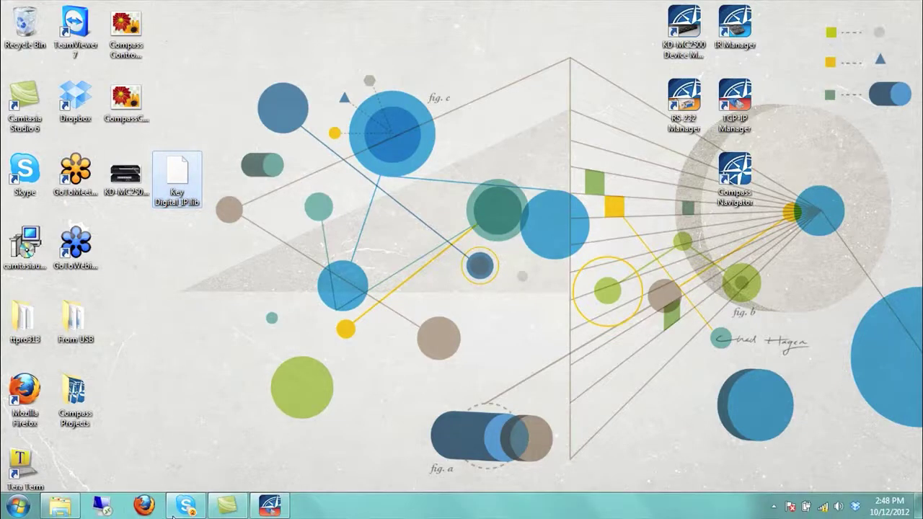
pyautogui.click(271, 508)
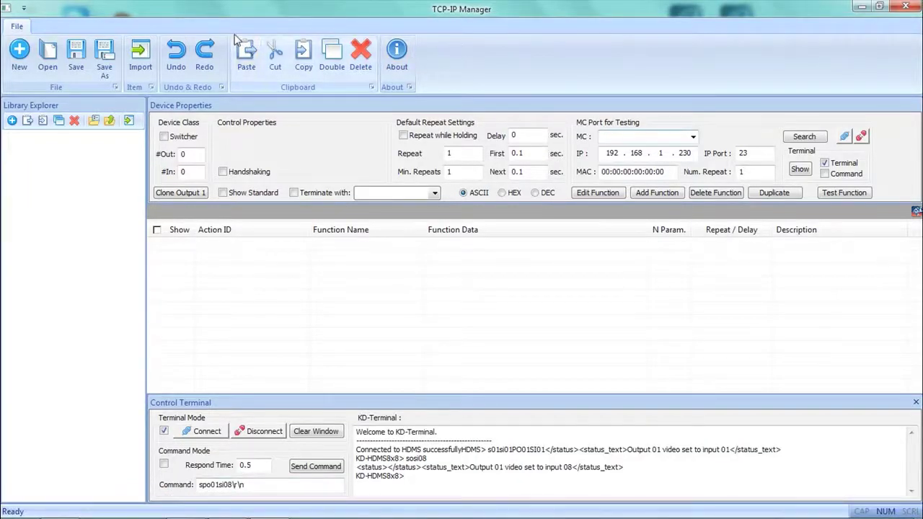
pyautogui.click(19, 66)
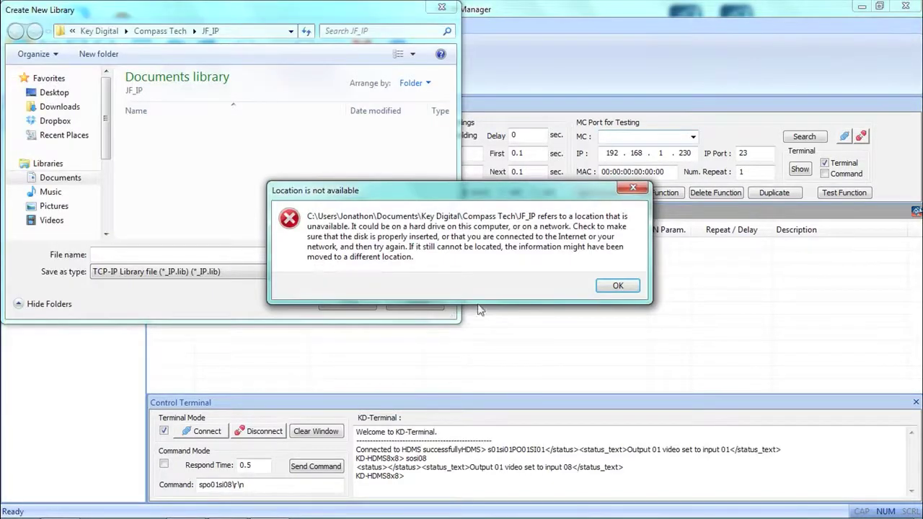
pyautogui.click(618, 286)
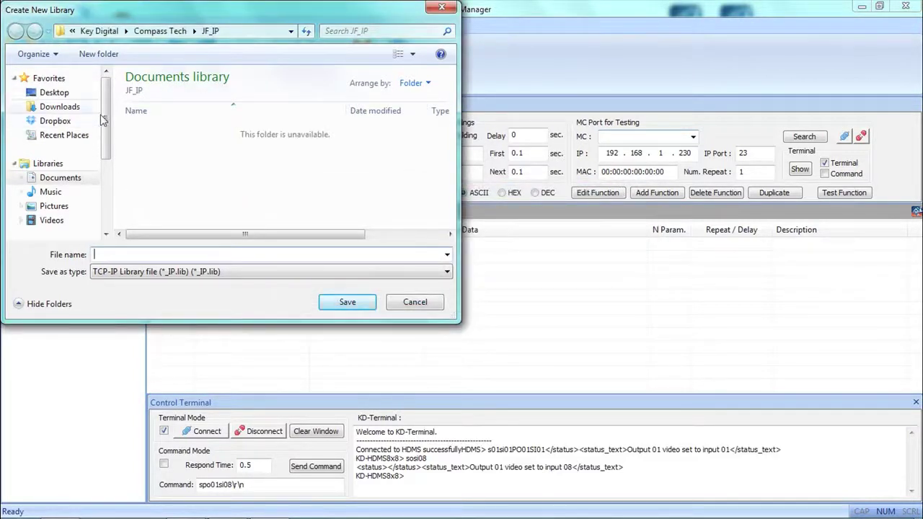
# Step: Browse to the Compass Tech folder inside Documents\Key Digital as the location for the new library
pyautogui.click(58, 179)
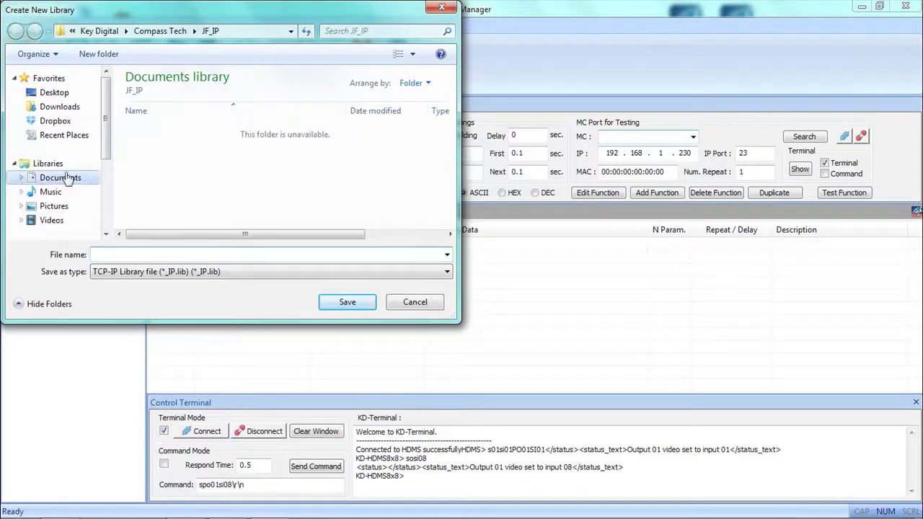
pyautogui.doubleClick(158, 160)
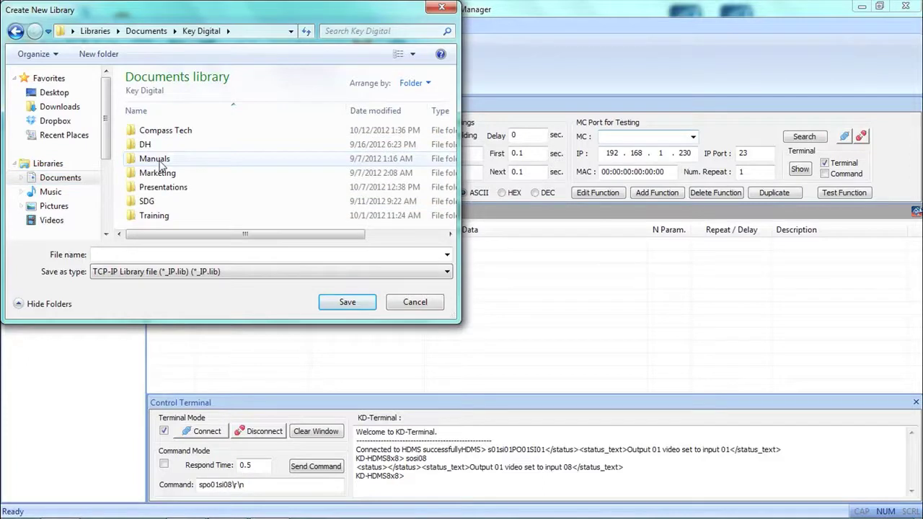
pyautogui.doubleClick(165, 216)
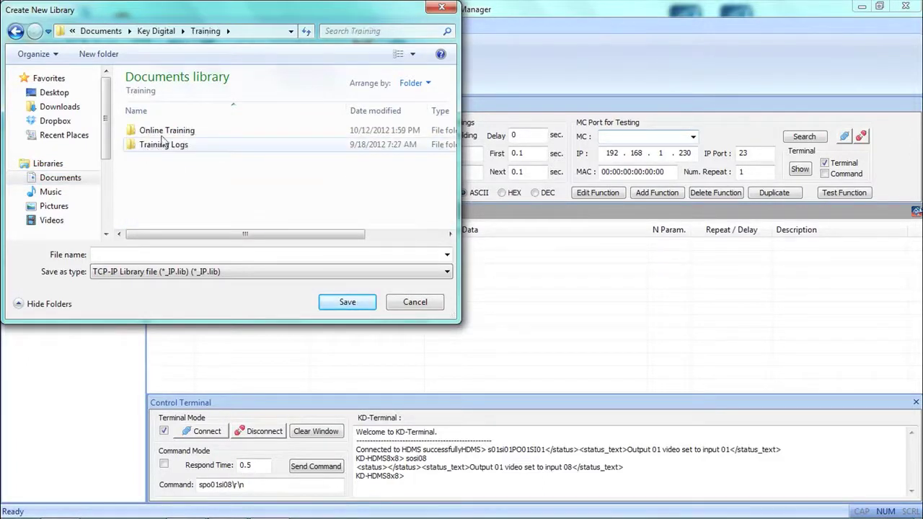
pyautogui.click(49, 180)
pyautogui.doubleClick(151, 163)
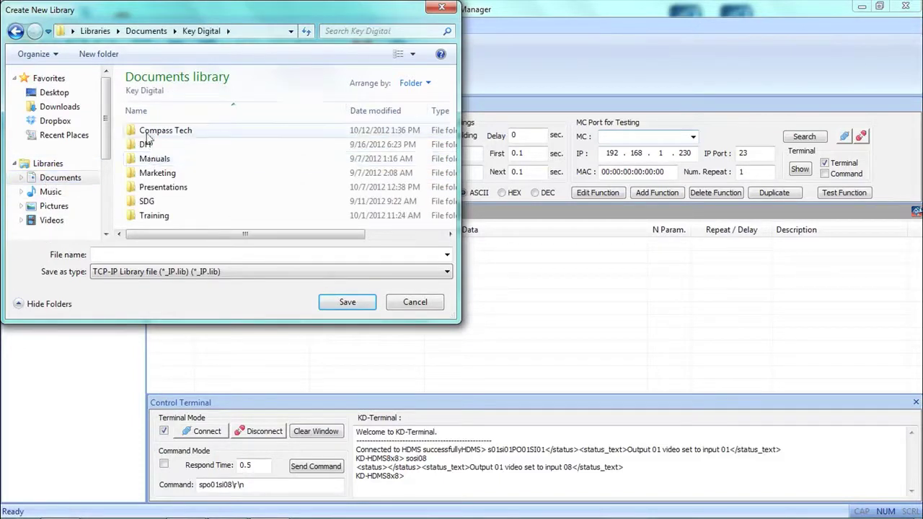
pyautogui.doubleClick(146, 132)
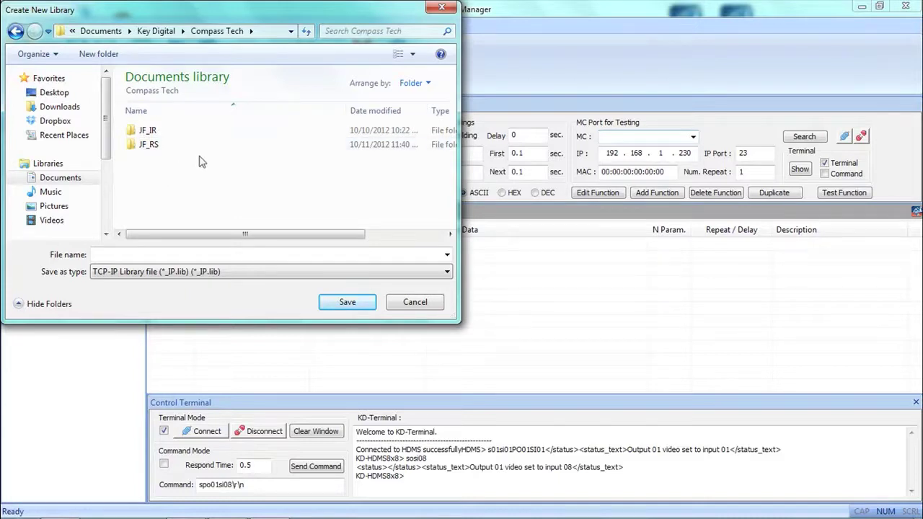
# Step: Create a folder named JF_IP inside the Compass Tech folder and open it
pyautogui.click(119, 55)
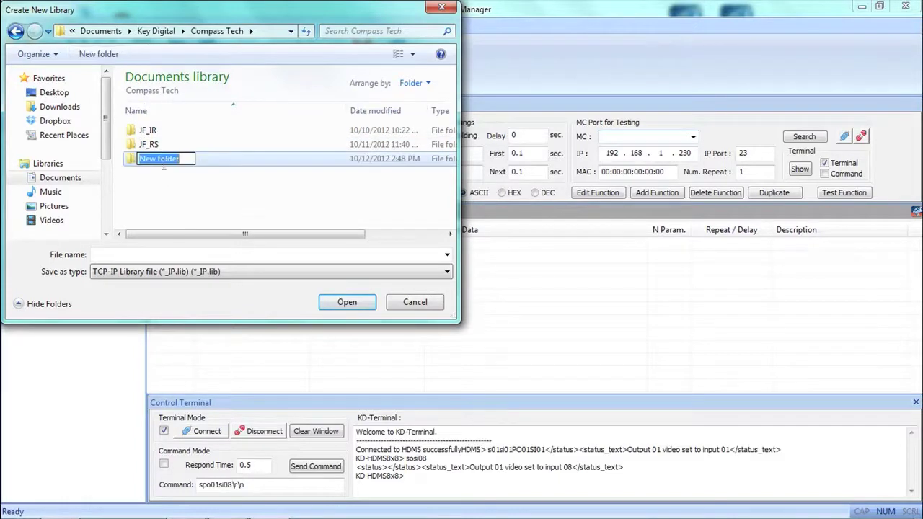
pyautogui.write('JF')
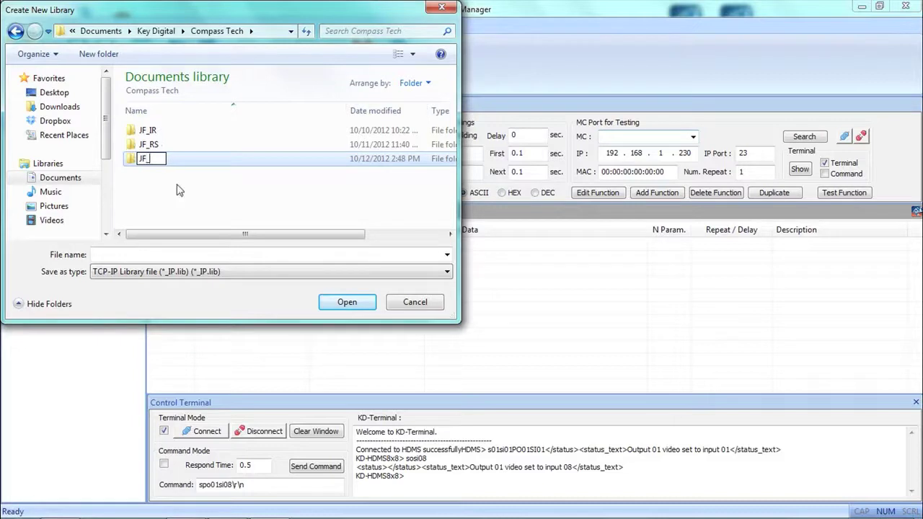
pyautogui.write('_IP')
pyautogui.click(143, 176)
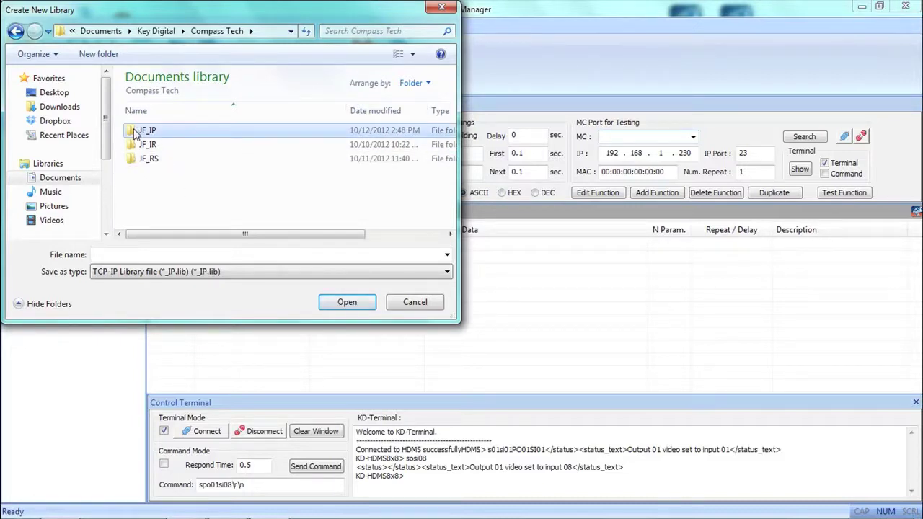
pyautogui.doubleClick(137, 130)
# Step: Save the new TCP-IP library in the JF_IP folder with the file name JF_Key_Digital
pyautogui.click(103, 256)
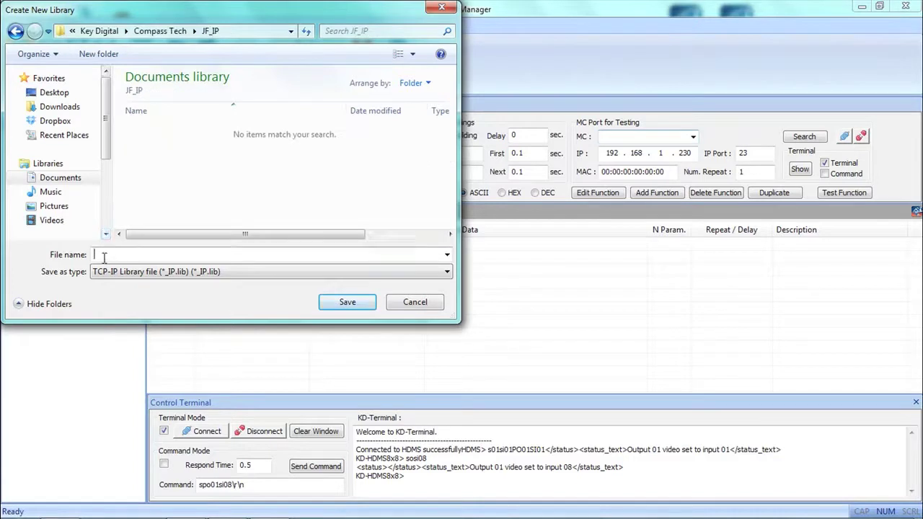
pyautogui.write('JF_Key_Digital')
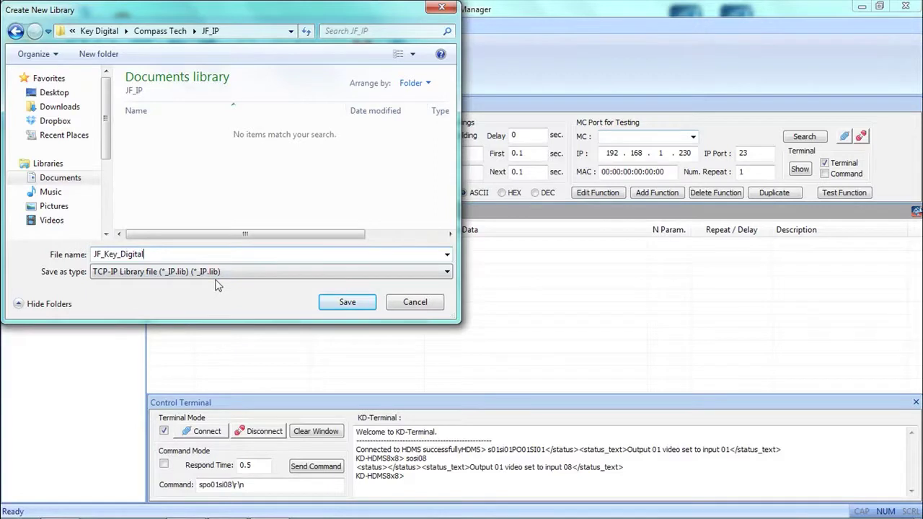
pyautogui.click(345, 306)
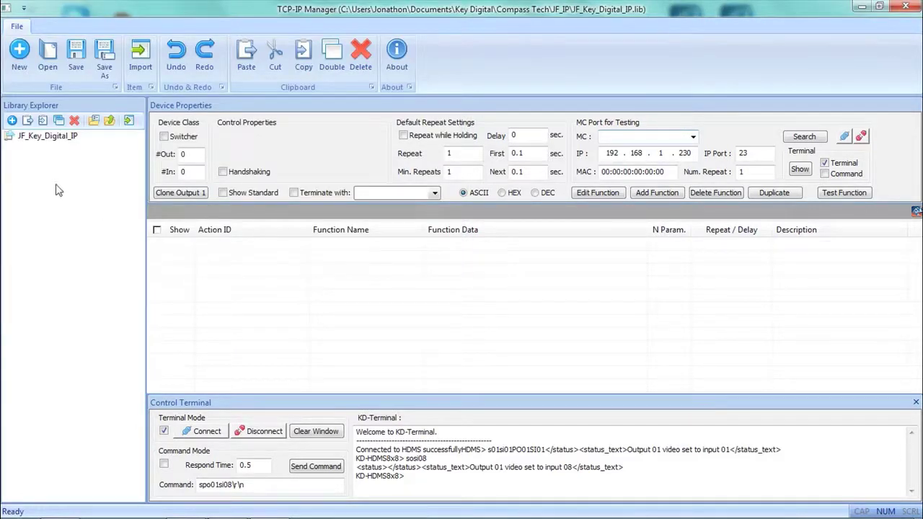
# Step: Open Key Digital_IP.lib from the desktop as the import source for the JF_Key_Digital_IP library
pyautogui.click(63, 137)
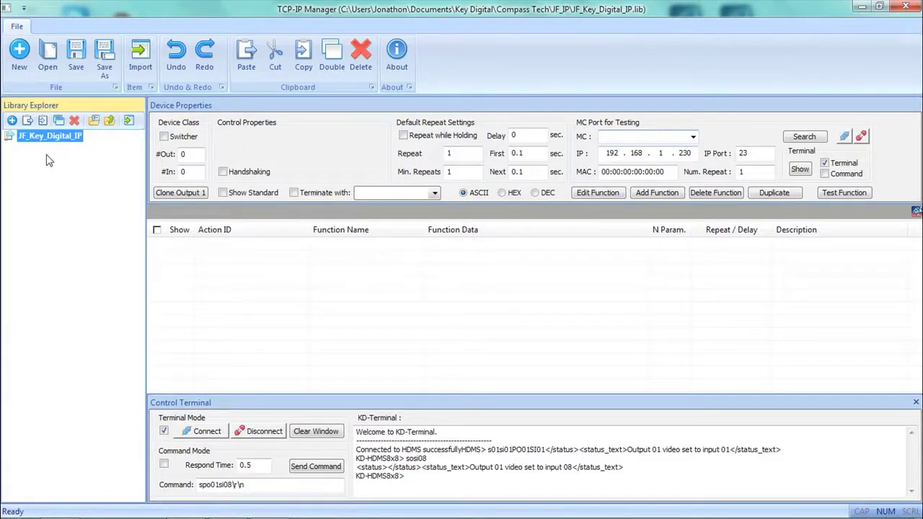
pyautogui.click(147, 54)
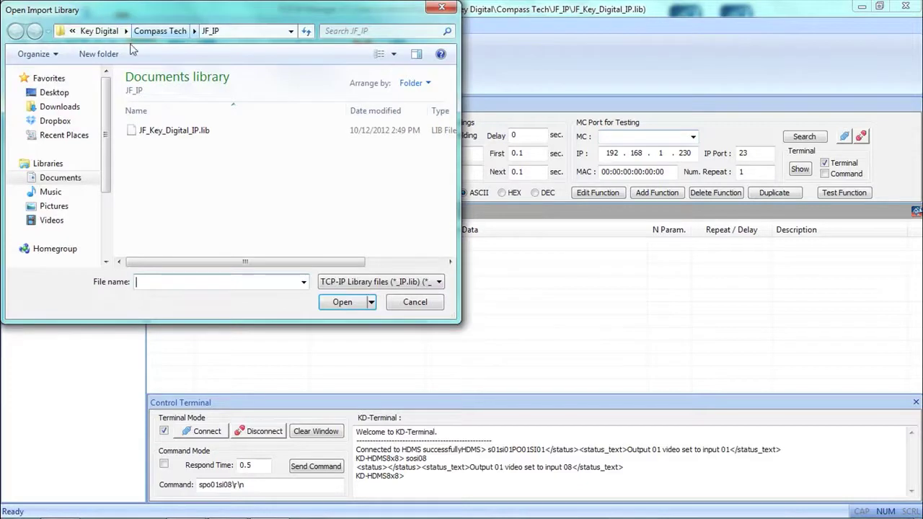
pyautogui.moveTo(142, 18); pyautogui.dragTo(283, 41)
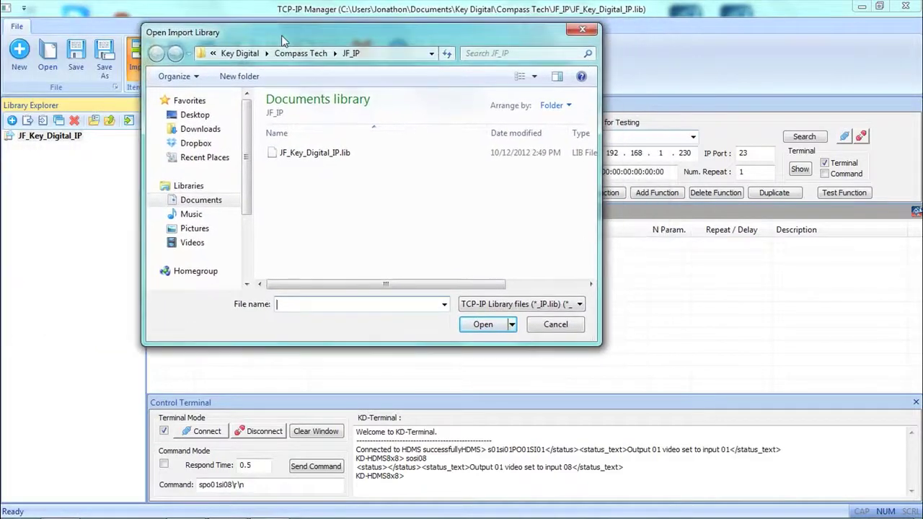
pyautogui.click(195, 117)
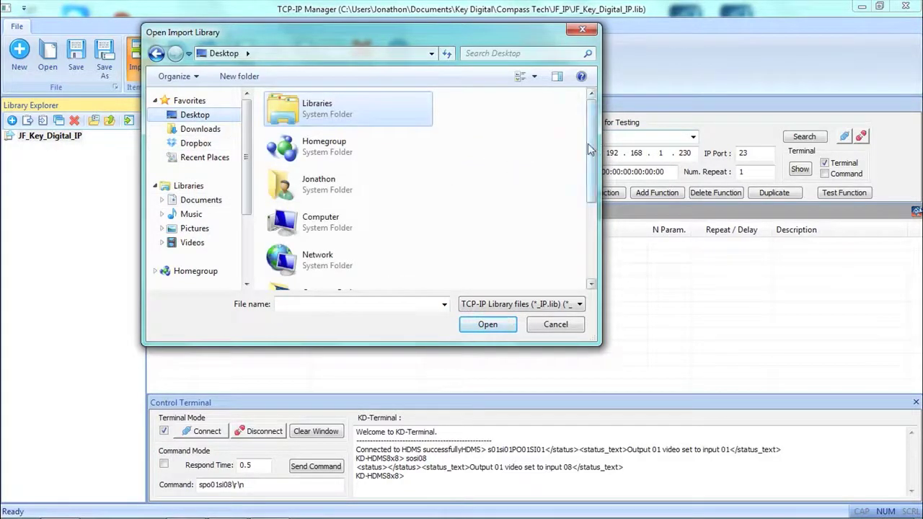
pyautogui.moveTo(591, 148); pyautogui.dragTo(611, 229)
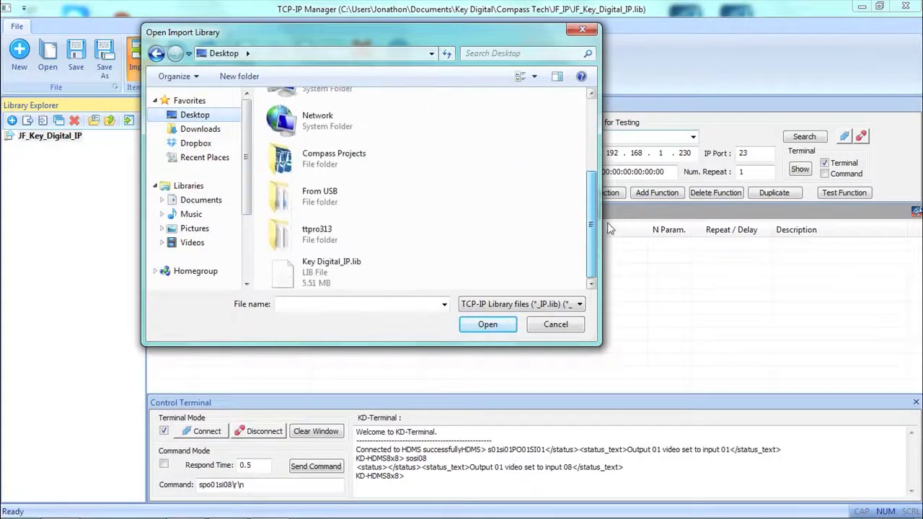
pyautogui.click(317, 273)
pyautogui.click(482, 326)
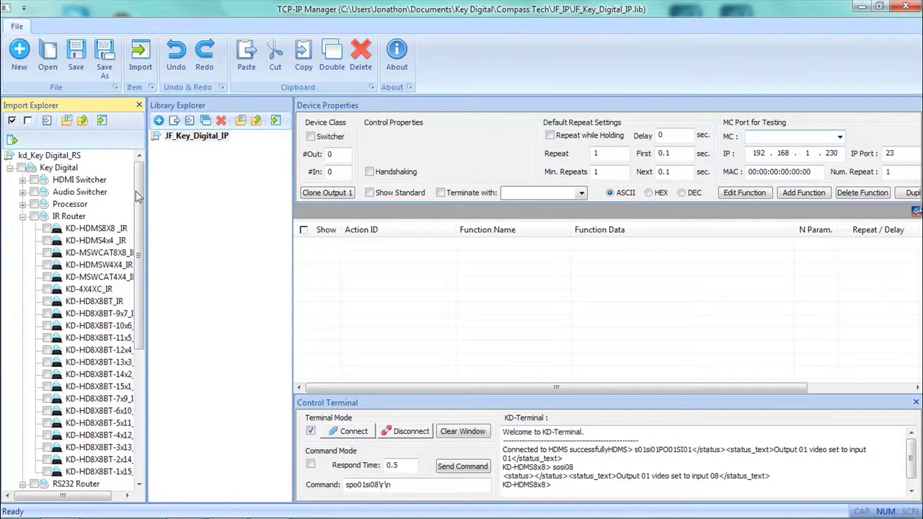
# Step: Import the HDMI Switcher, IR Router and RS232 Router categories into the JF_Key_Digital_IP library and close the import list
pyautogui.click(33, 180)
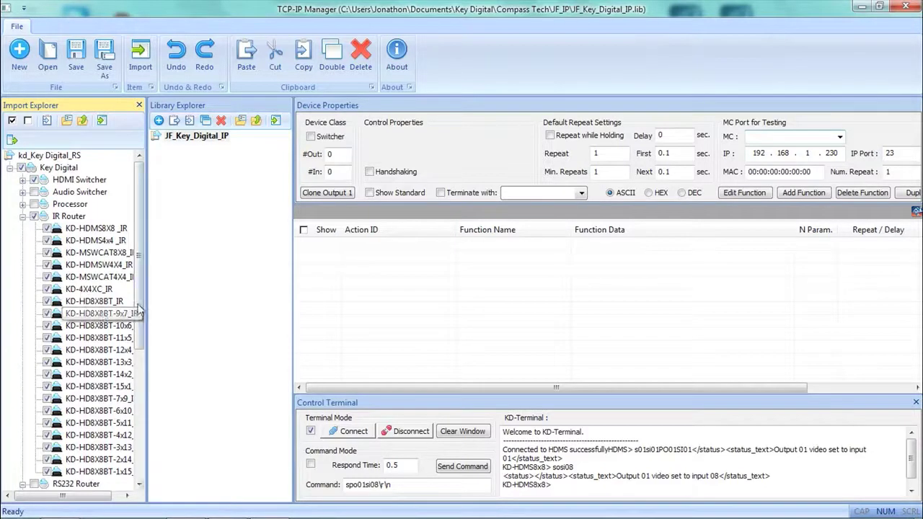
pyautogui.moveTo(141, 289); pyautogui.dragTo(143, 335)
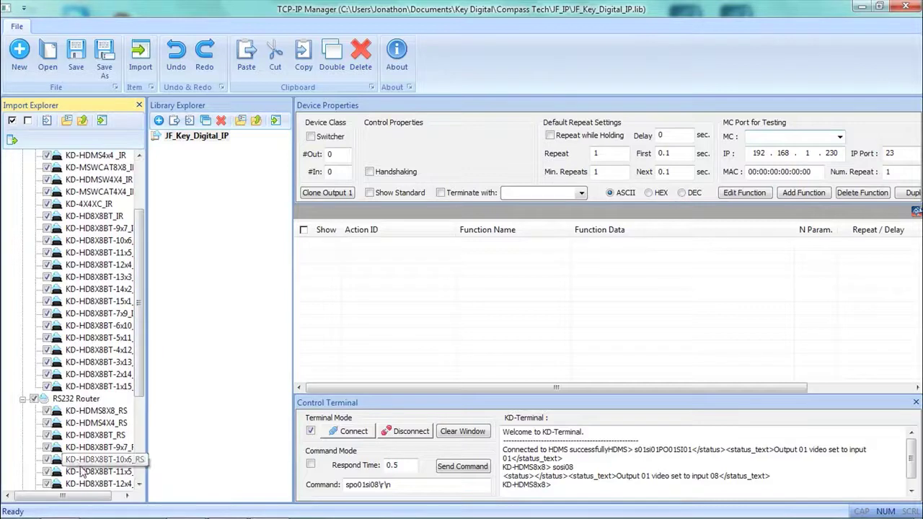
pyautogui.moveTo(139, 349); pyautogui.dragTo(126, 298)
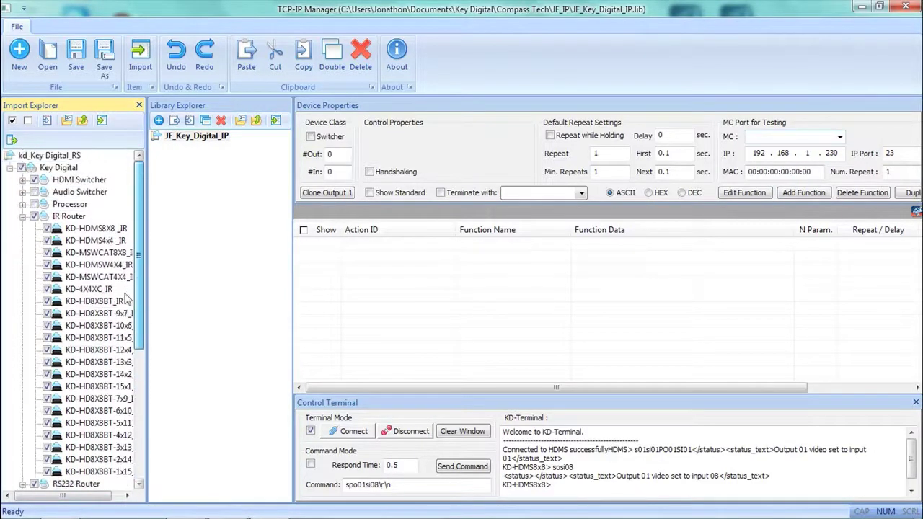
pyautogui.click(103, 123)
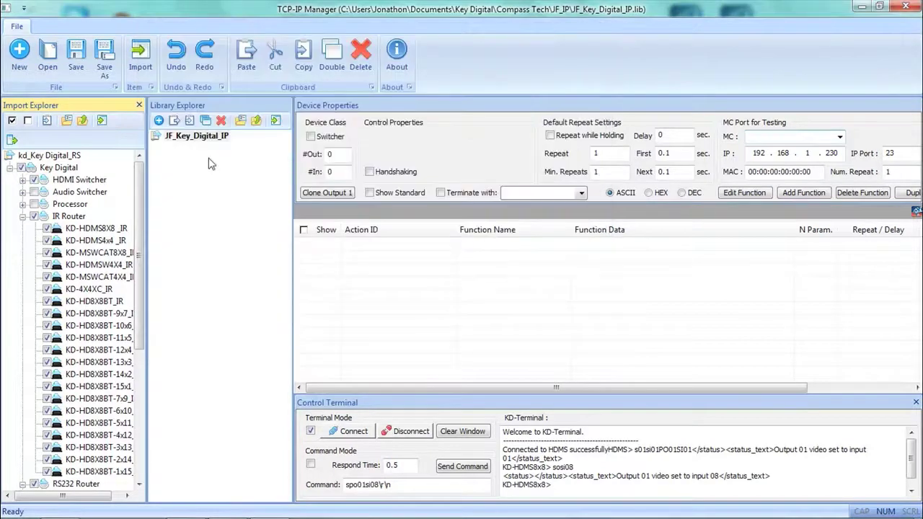
pyautogui.click(12, 139)
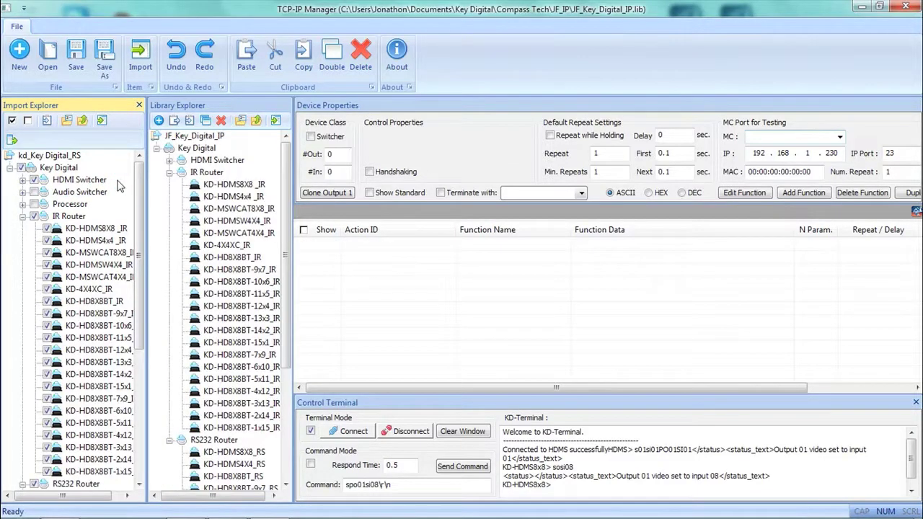
pyautogui.click(140, 105)
# Step: Display the functions of the KD-HDMS8X8 _IR device under IR Router in the new library
pyautogui.click(72, 137)
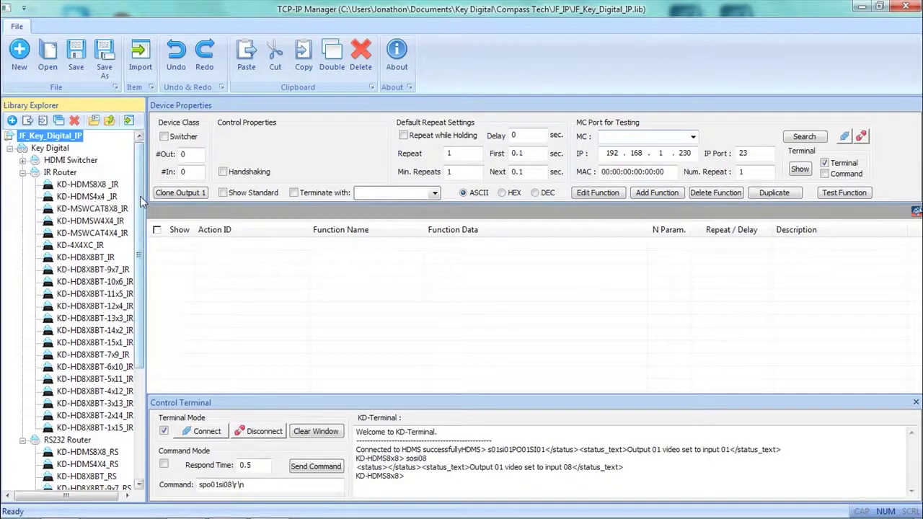
pyautogui.moveTo(142, 203)
pyautogui.mouseDown()
pyautogui.moveTo(142, 350)
pyautogui.moveTo(133, 196)
pyautogui.mouseUp()
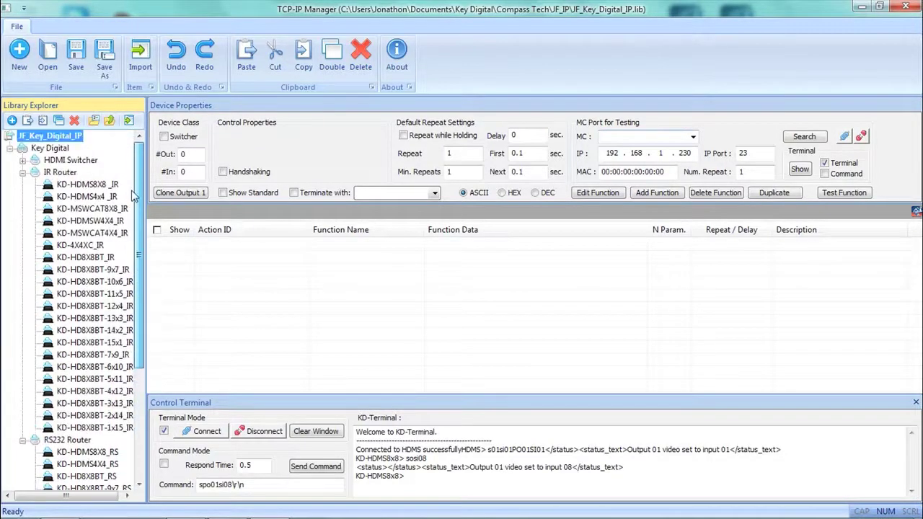
pyautogui.click(100, 185)
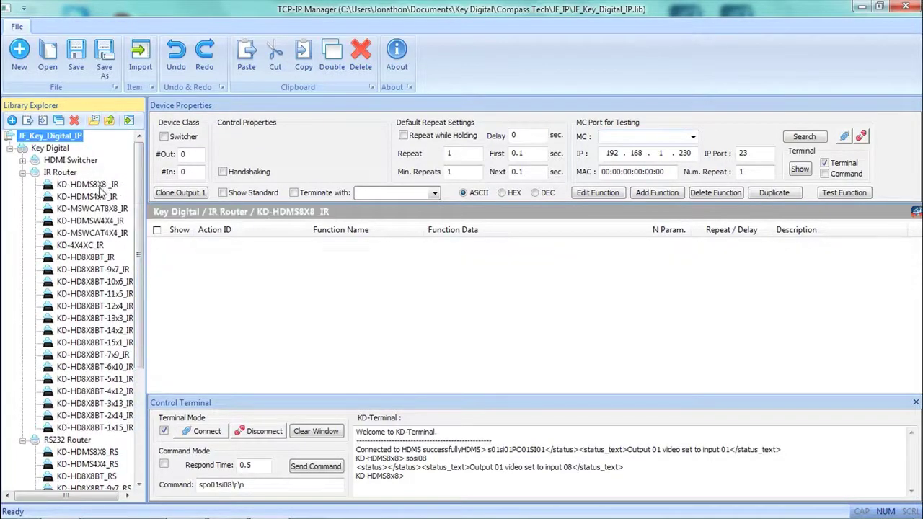
# Step: Collapse the IR Router and RS232 Router categories and show the functions of KD-HDMS8x8 under HDMI Switcher
pyautogui.click(34, 176)
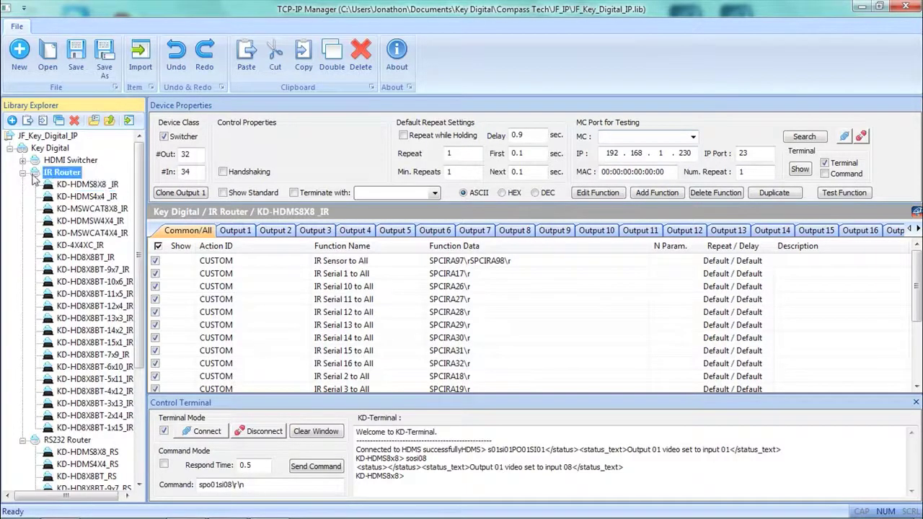
pyautogui.click(23, 173)
pyautogui.click(23, 185)
pyautogui.click(34, 185)
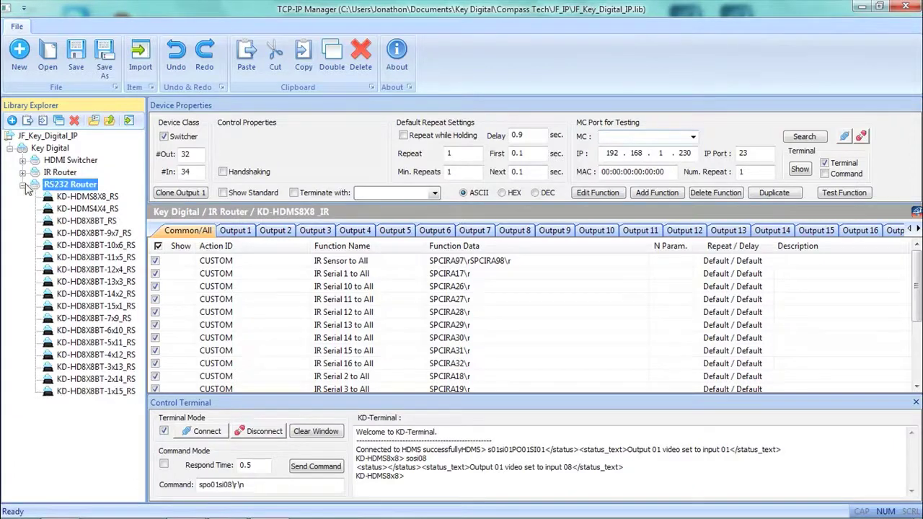
pyautogui.click(23, 185)
pyautogui.click(23, 160)
pyautogui.click(81, 184)
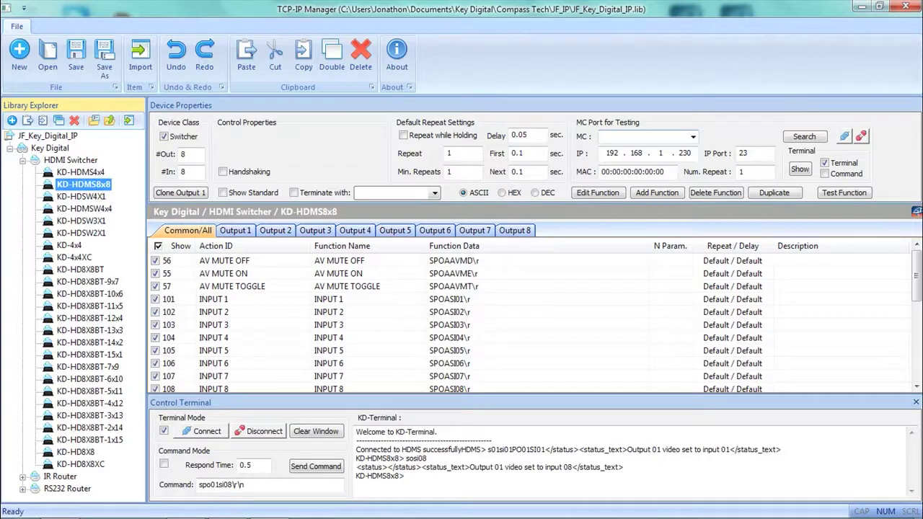
# Step: Select the KD-HDMS8x8 function INPUT 5 for all outputs and set the testing mode to Command
pyautogui.moveTo(917, 300); pyautogui.dragTo(919, 315)
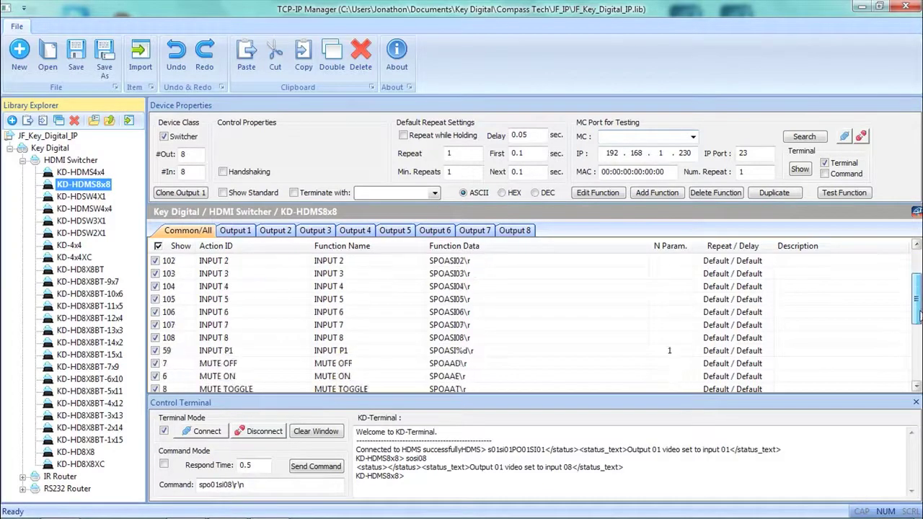
pyautogui.click(443, 302)
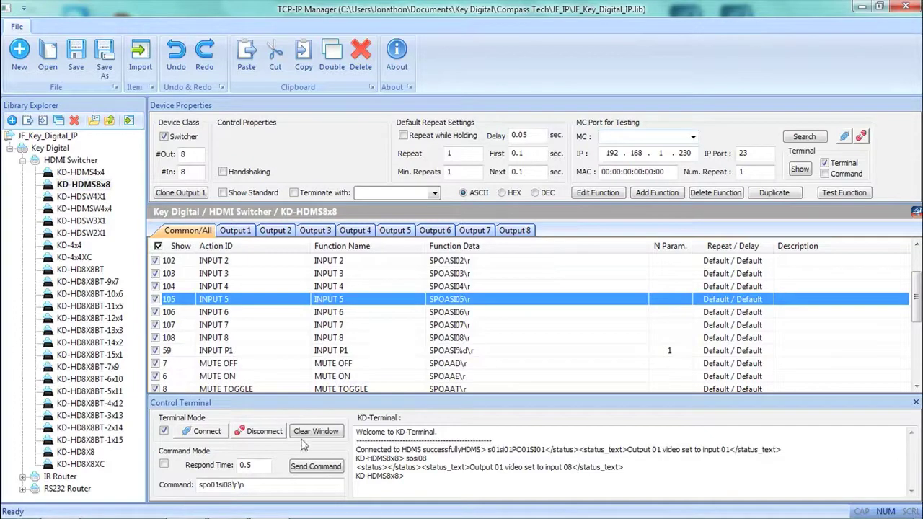
pyautogui.click(825, 174)
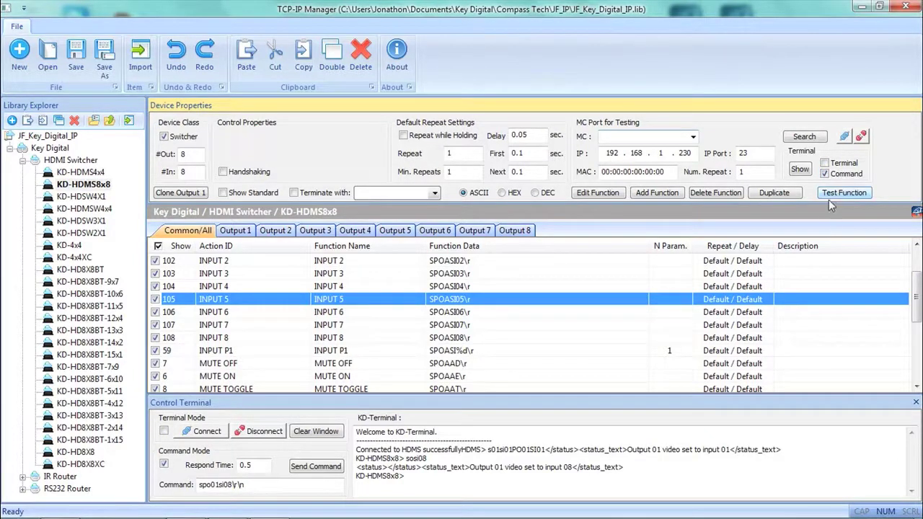
# Step: Test the KD-HDMS8x8 functions INPUT 5 and INPUT 6 for all outputs on the connected switcher
pyautogui.click(833, 193)
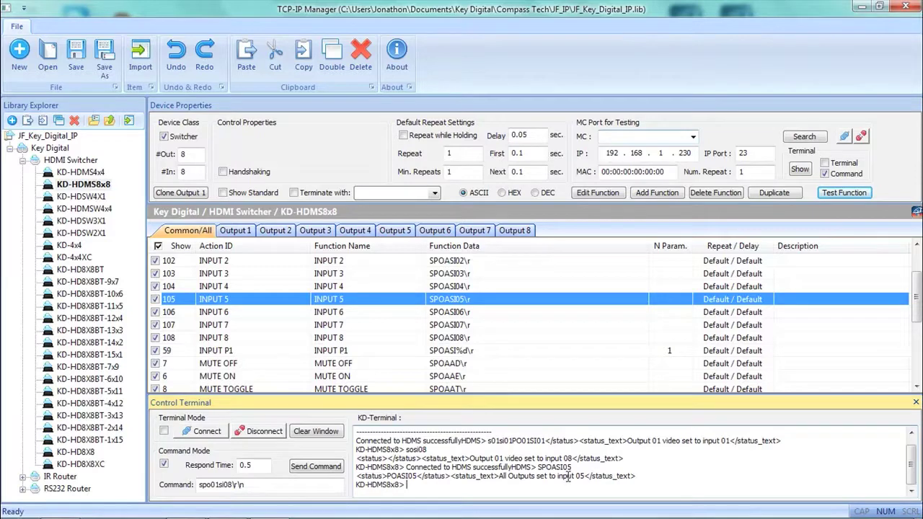
pyautogui.click(228, 314)
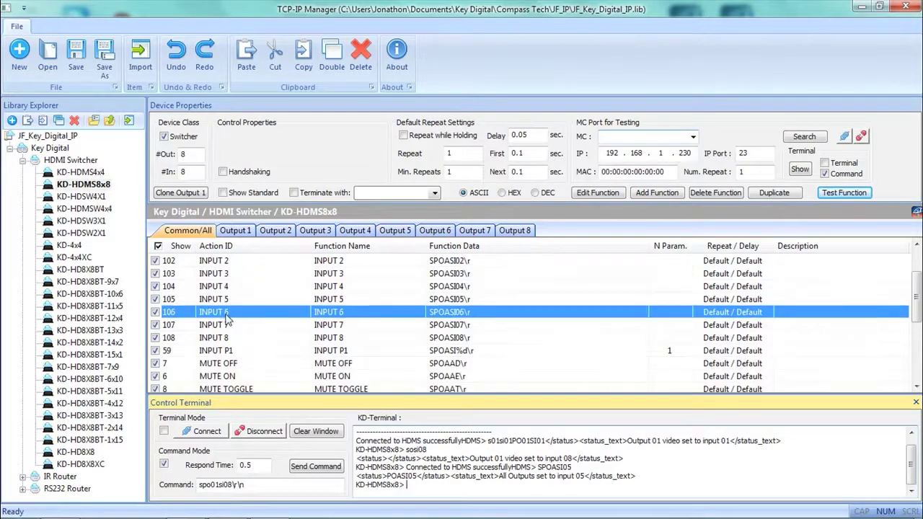
pyautogui.click(844, 196)
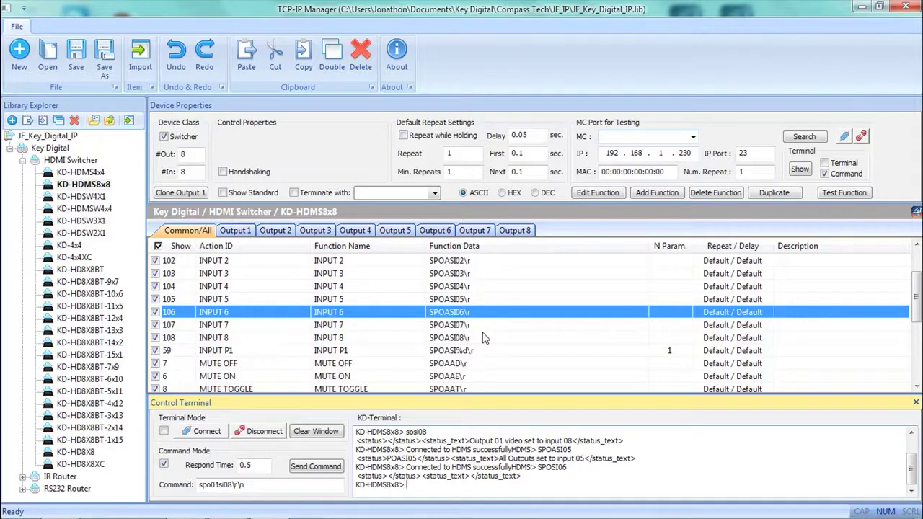
# Step: Delete the devices KD-HDMS4x4, KD-HDSW4X1 and KD-HDMSW4x4 from the HDMI Switcher category
pyautogui.click(88, 175)
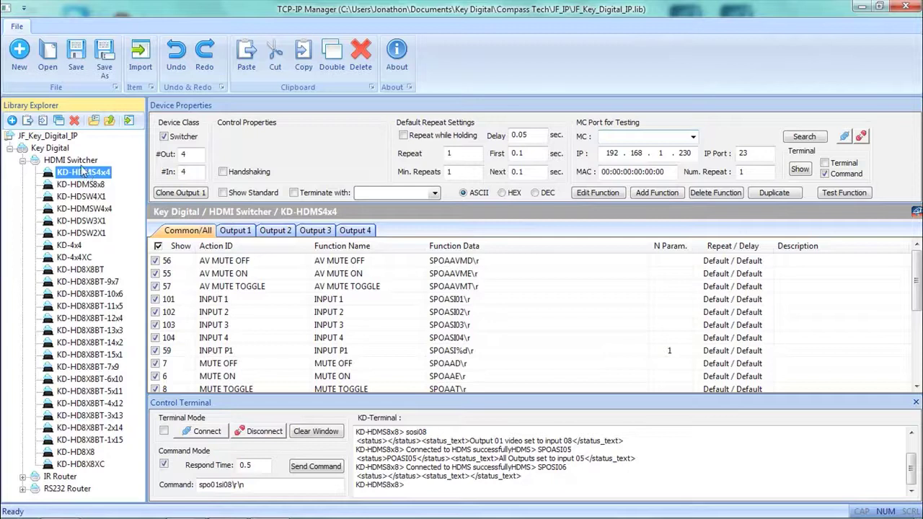
pyautogui.click(74, 120)
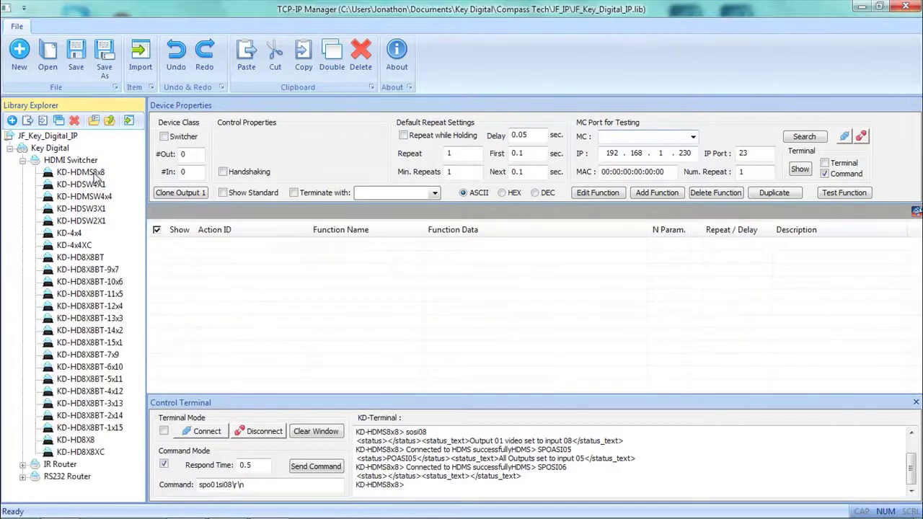
pyautogui.click(95, 182)
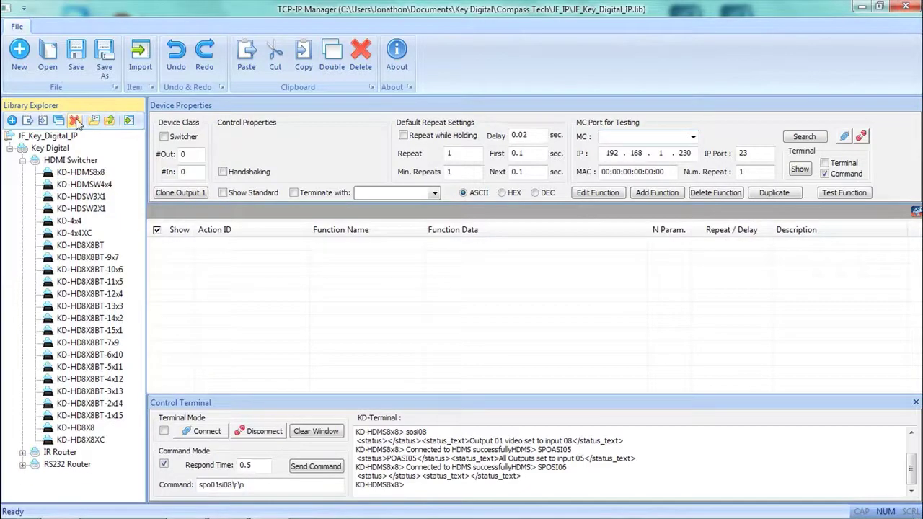
pyautogui.click(88, 185)
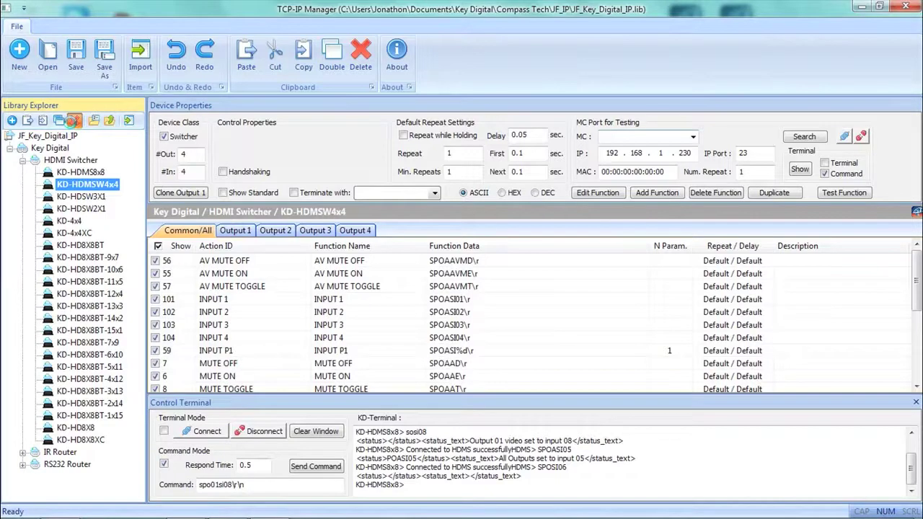
pyautogui.click(73, 120)
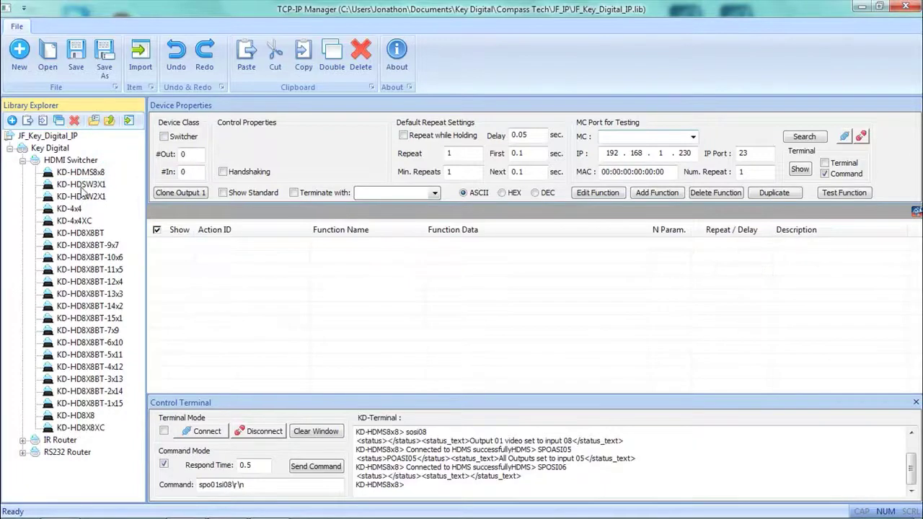
# Step: Delete KD-HDSW3X1, KD-HDSW2X1, KD-4x4 and KD-4x4XC from the HDMI Switcher category and save the library
pyautogui.click(73, 122)
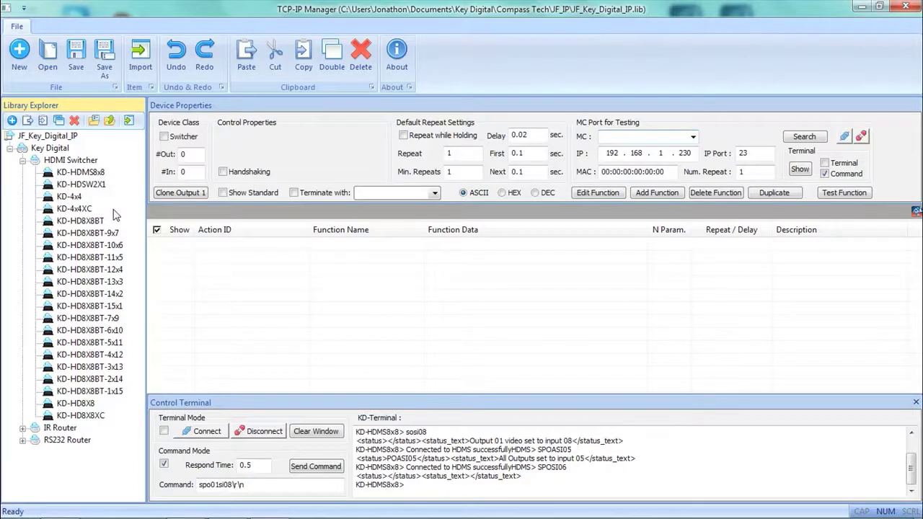
pyautogui.click(84, 186)
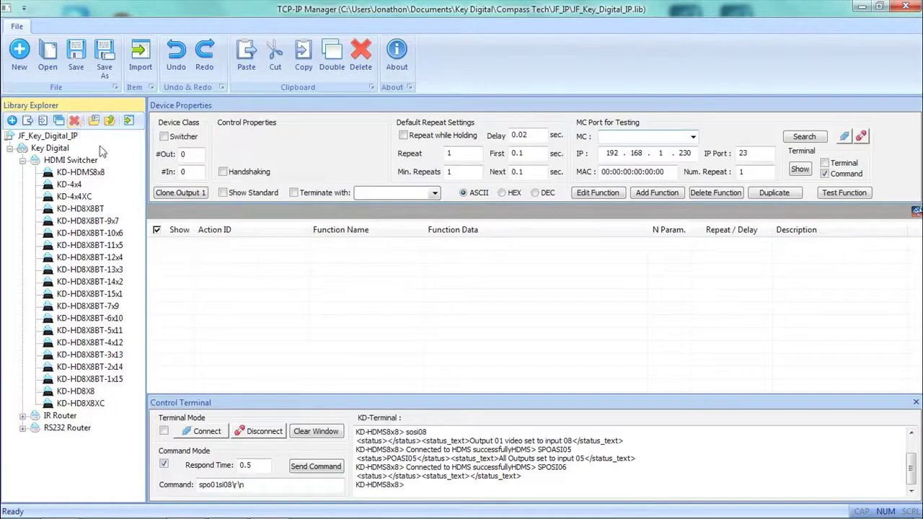
pyautogui.click(79, 186)
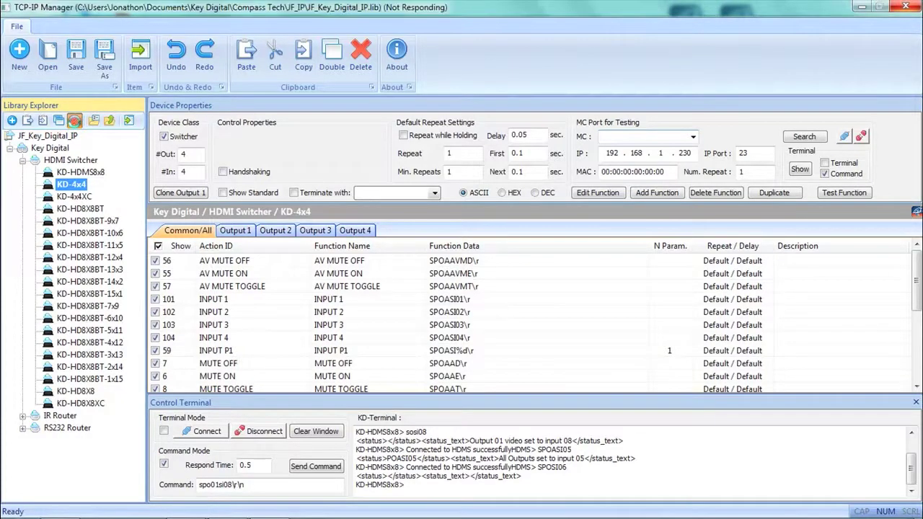
pyautogui.click(91, 185)
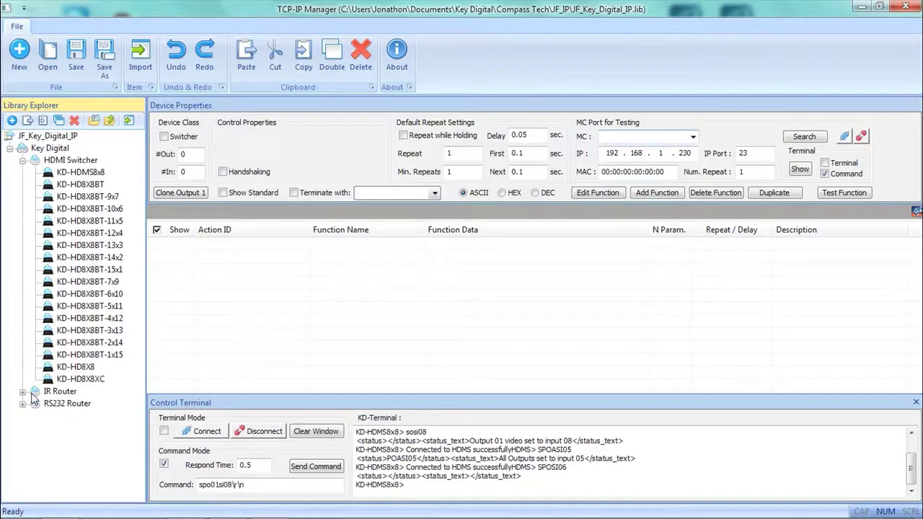
pyautogui.click(72, 52)
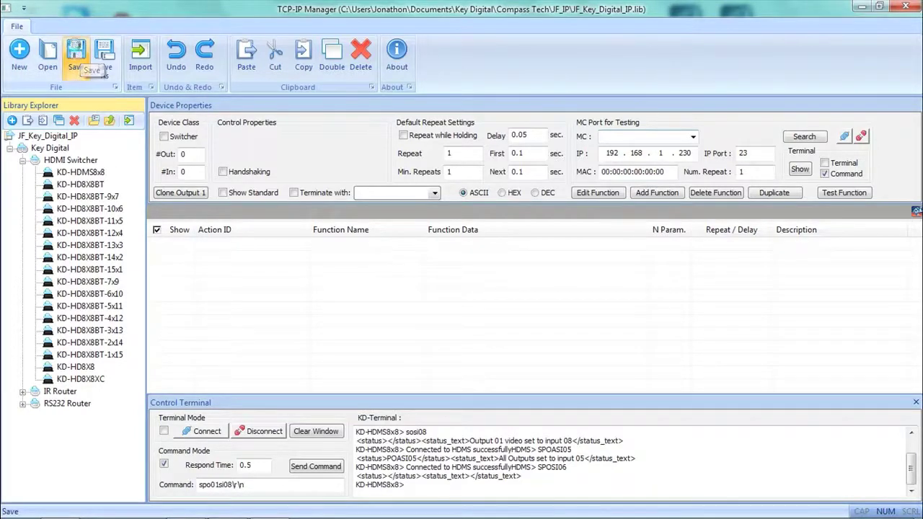